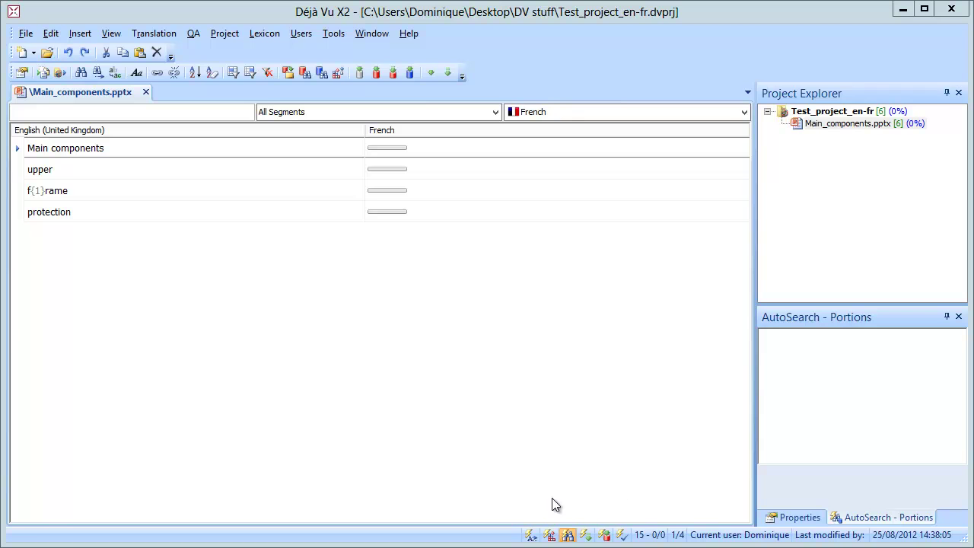
Remove the {1} tag inside f{1}rame and join upper, frame and protection into one segment
click(44, 190)
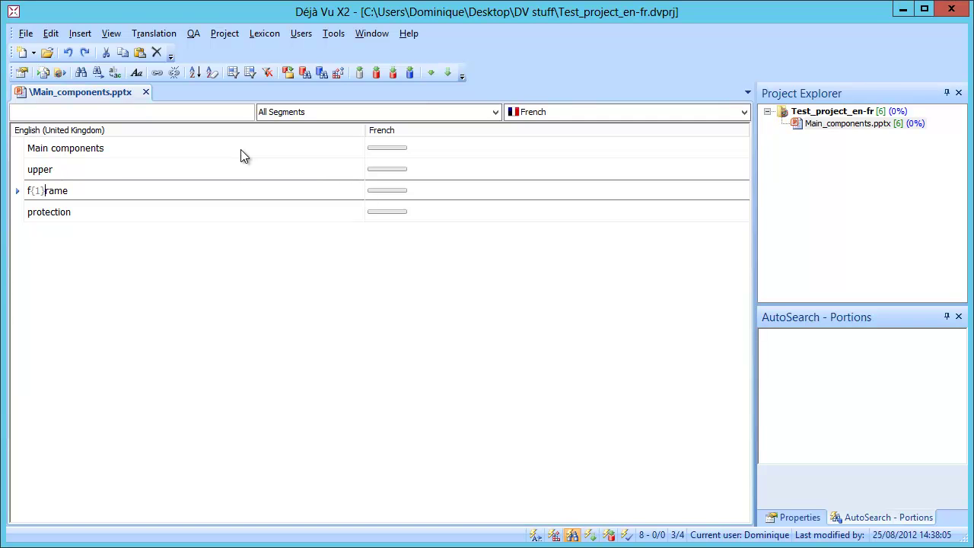
key(shift+Right)
key(Delete)
click(87, 170)
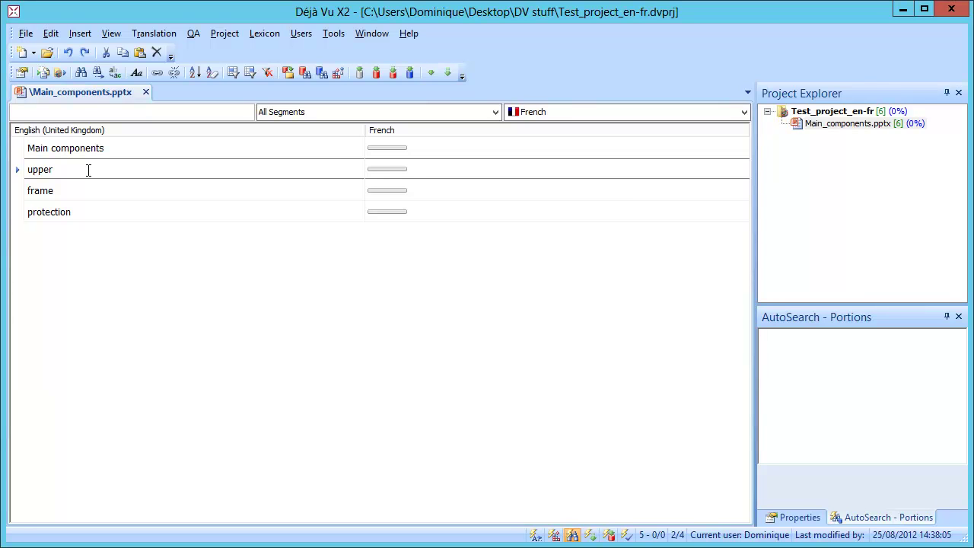
key(ctrl+j)
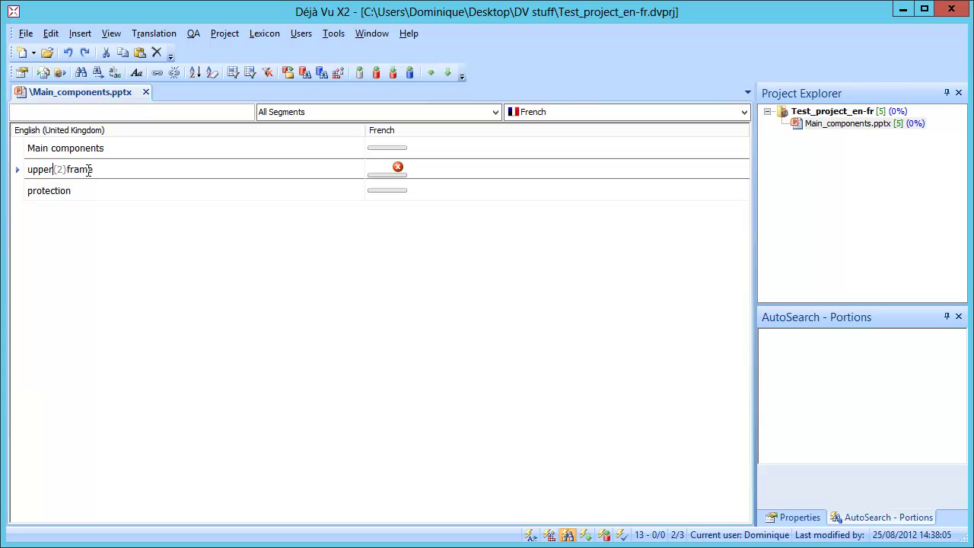
key(ctrl+j)
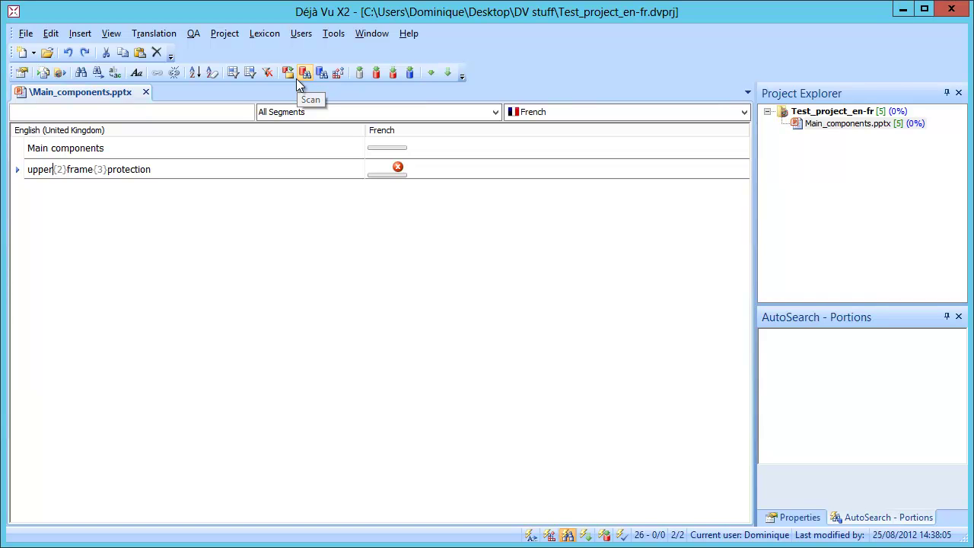
Move tags {2} and {3} to the end of the merged source, after protection
key(shift+Right)
key(ctrl+c)
key(Delete)
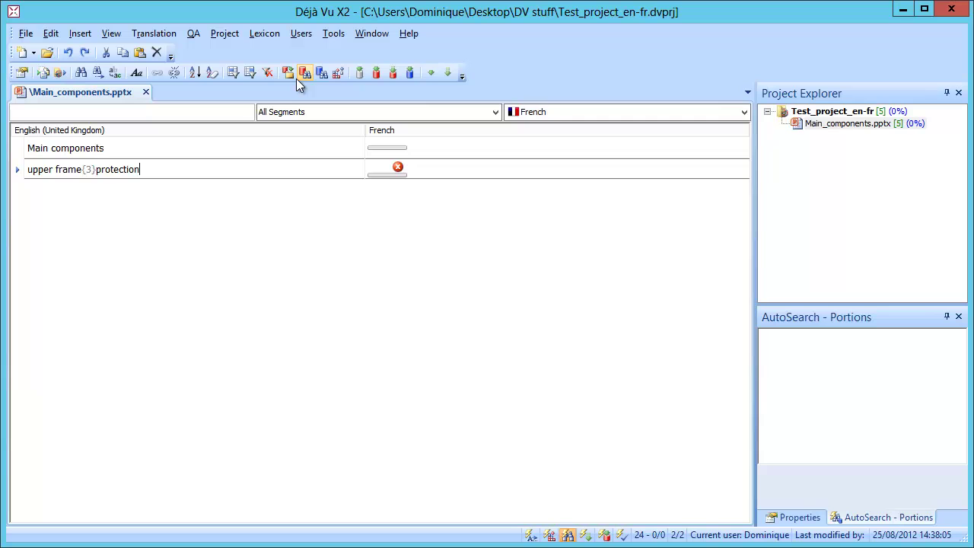
key(ctrl+v)
key(shift+Right)
key(ctrl+c)
key(Delete)
key(ctrl+v)
Translate the segments as 'Composants principaux' and 'protection supérieure du châssis', adding tag {2}
click(442, 148)
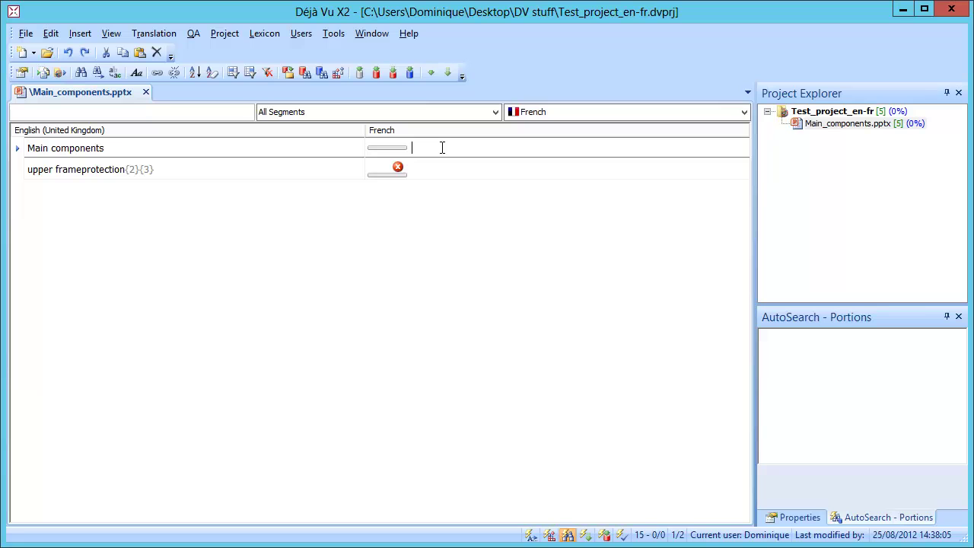
text(Composants principaux)
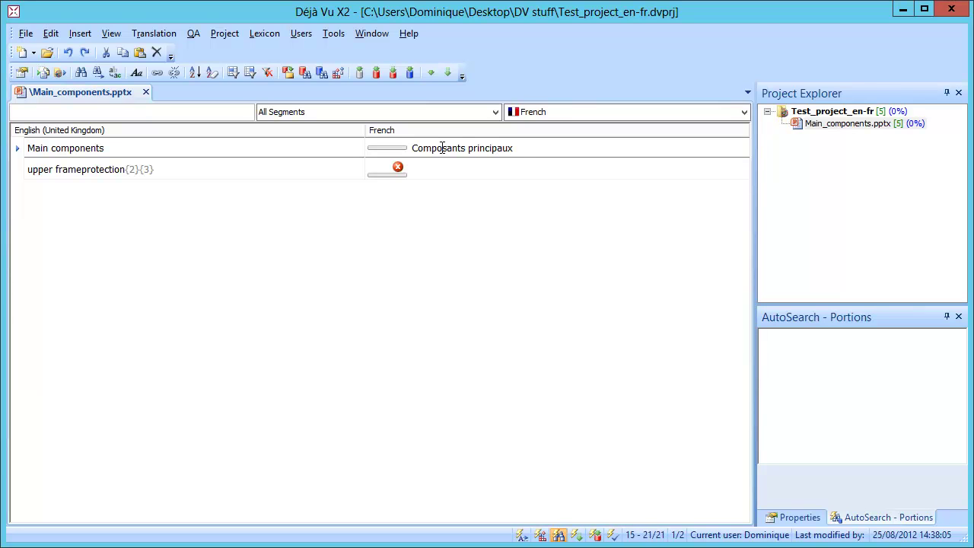
key(ctrl+Return)
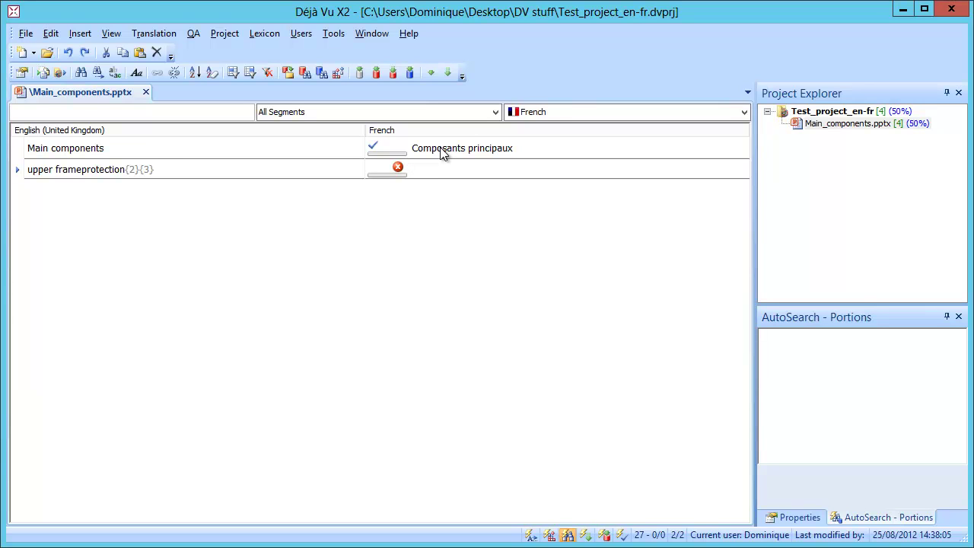
text(protection supérieure du châssis)
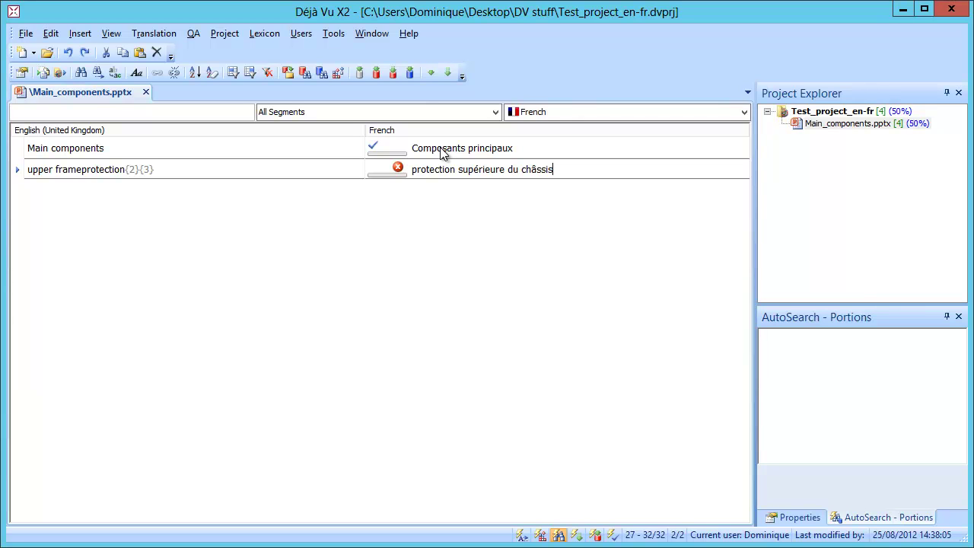
key(F8)
key(F8)
Export the translated Main_components.pptx file with the default settings
right_click(809, 129)
click(828, 172)
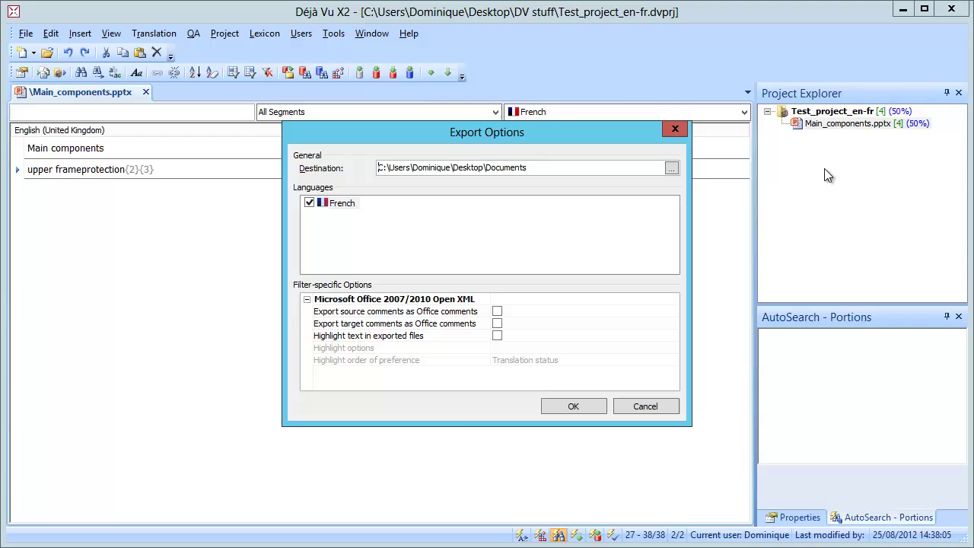
click(559, 401)
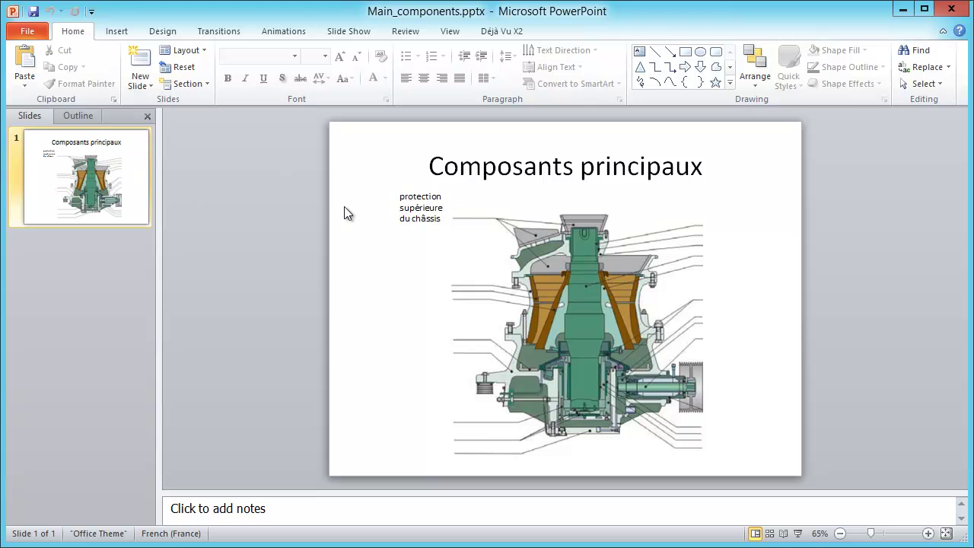
Delete the empty line below 'protection supérieure du châssis' in the legend text box
click(422, 216)
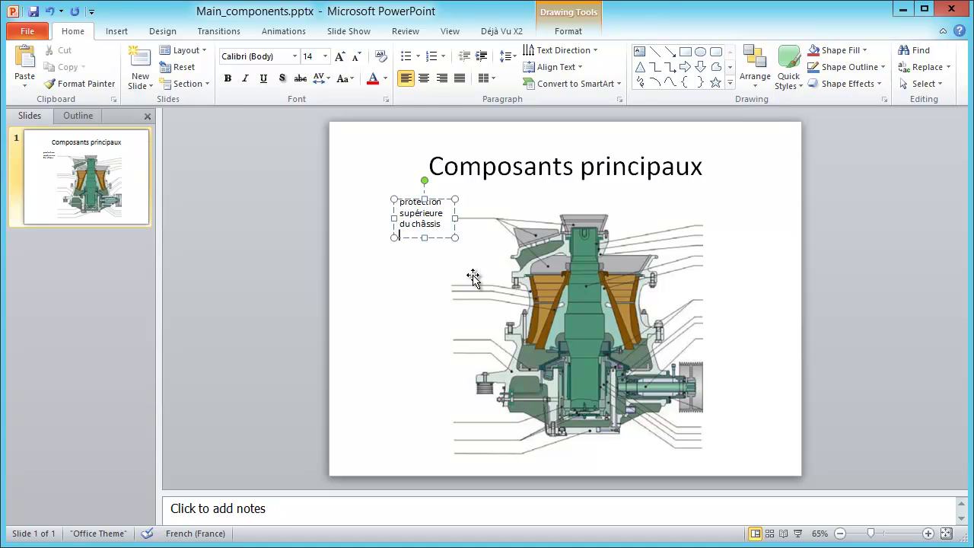
key(BackSpace)
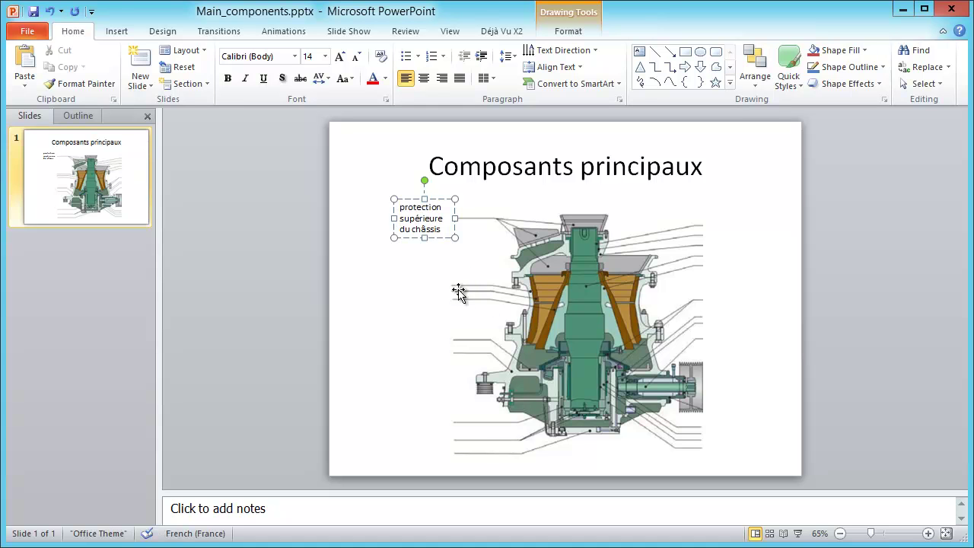
click(428, 272)
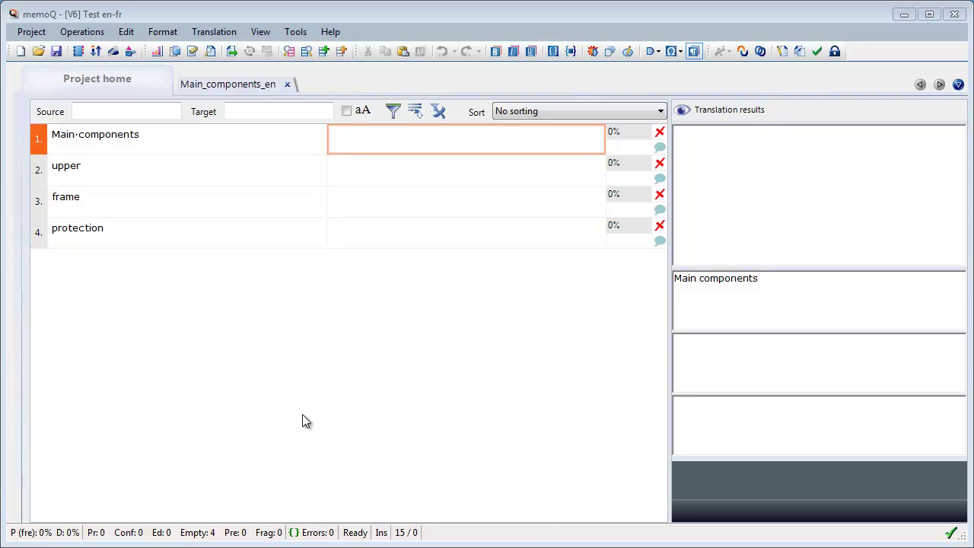
Join the upper, frame and protection segments, replacing the internal tags with spaces
drag(35, 174, 38, 240)
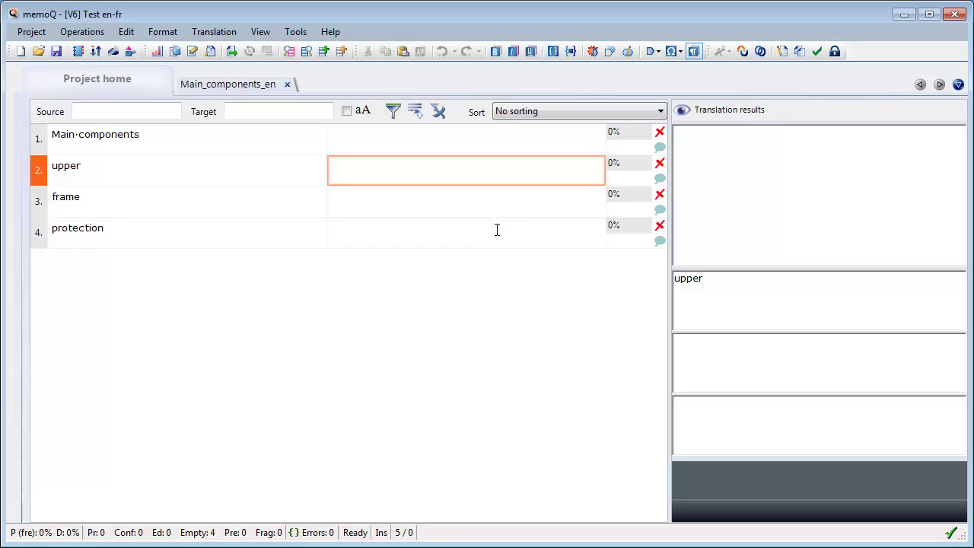
key(ctrl+j)
key(ctrl+j)
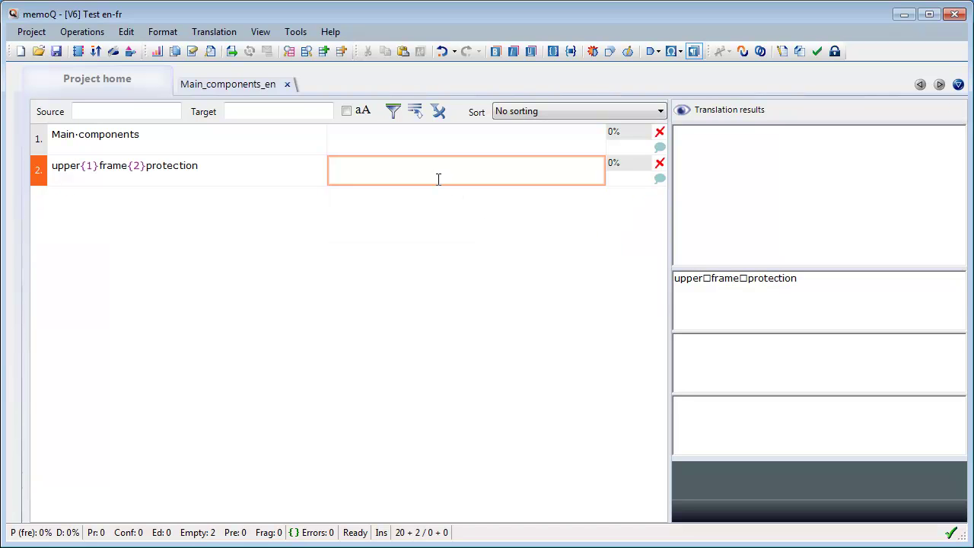
click(114, 168)
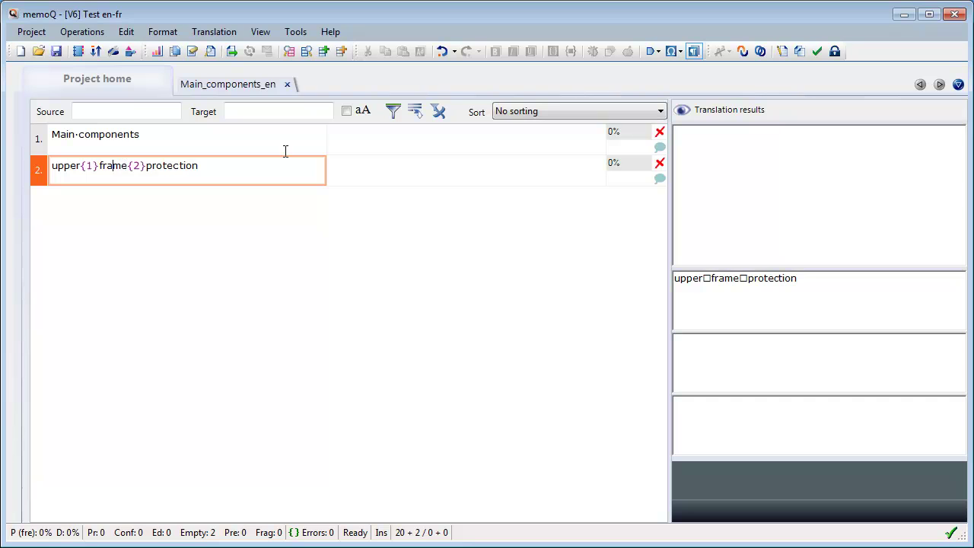
key(F2)
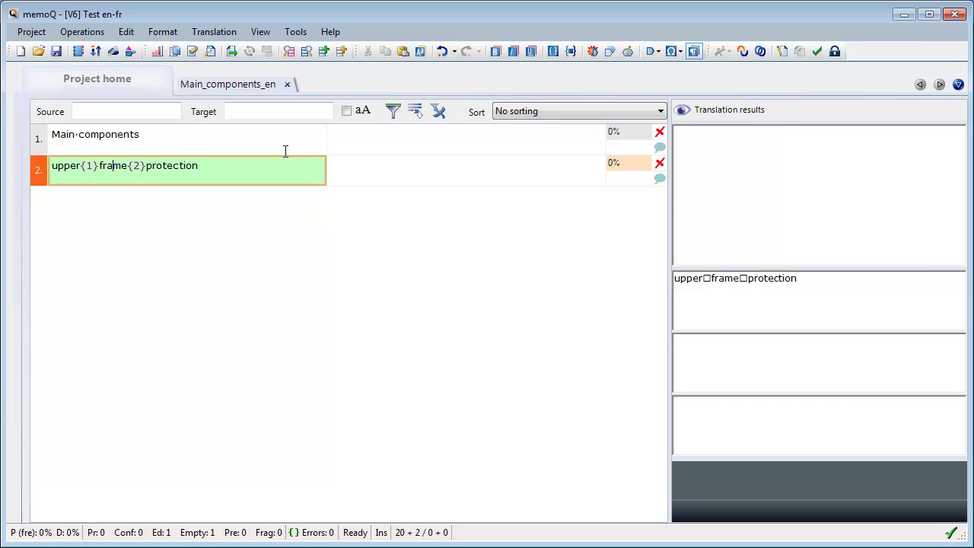
key(BackSpace)
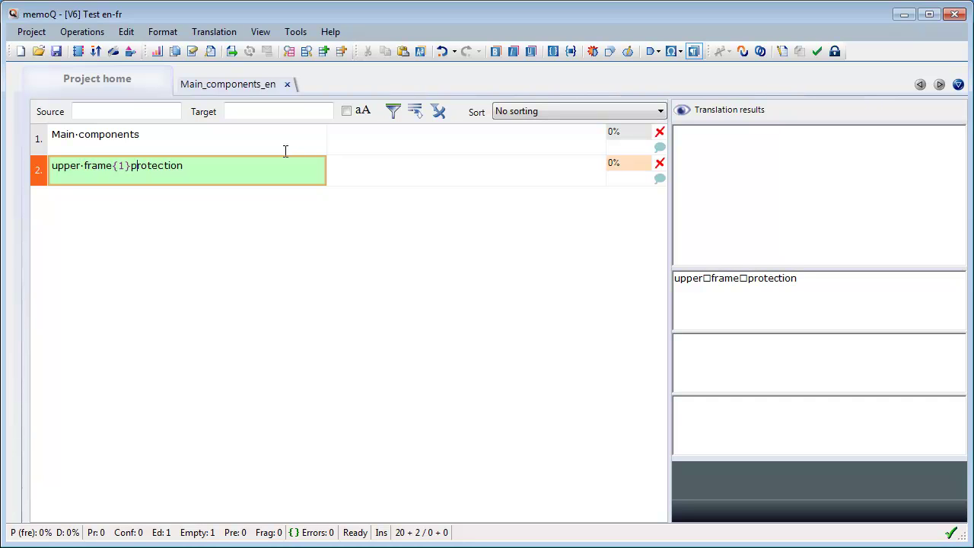
key(BackSpace)
Translate and confirm 'Composants principaux' and 'protection supérieure du châssis' with tags {1} and {2} appended
click(371, 144)
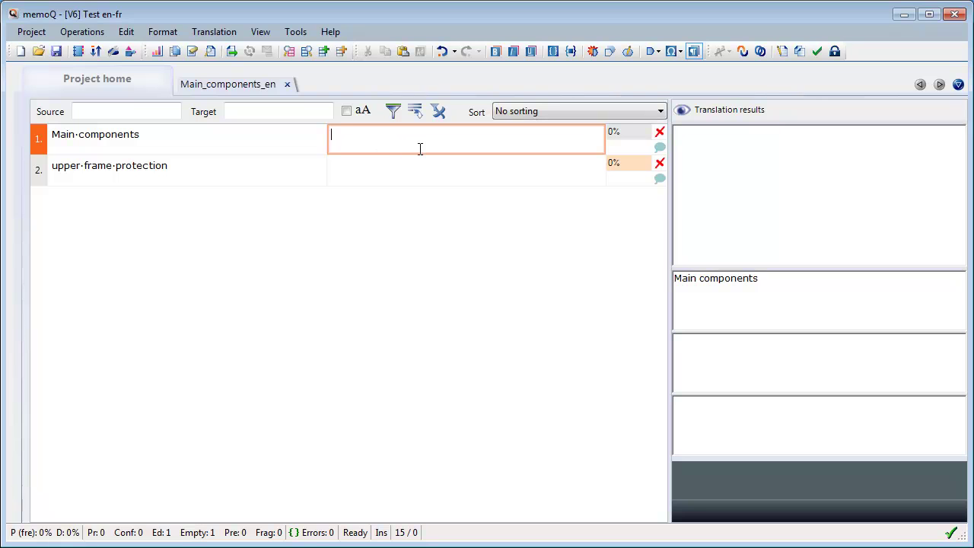
text(Composants principaux)
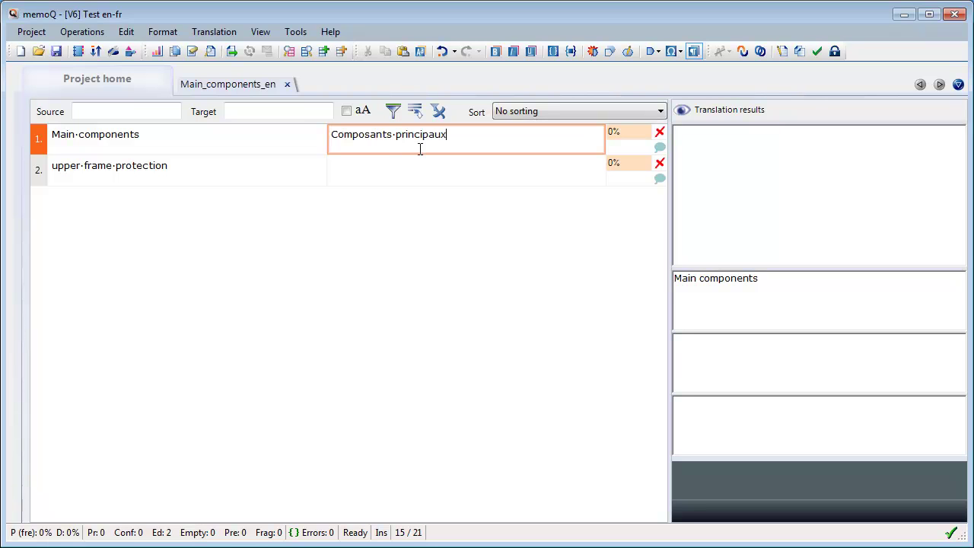
key(ctrl+Return)
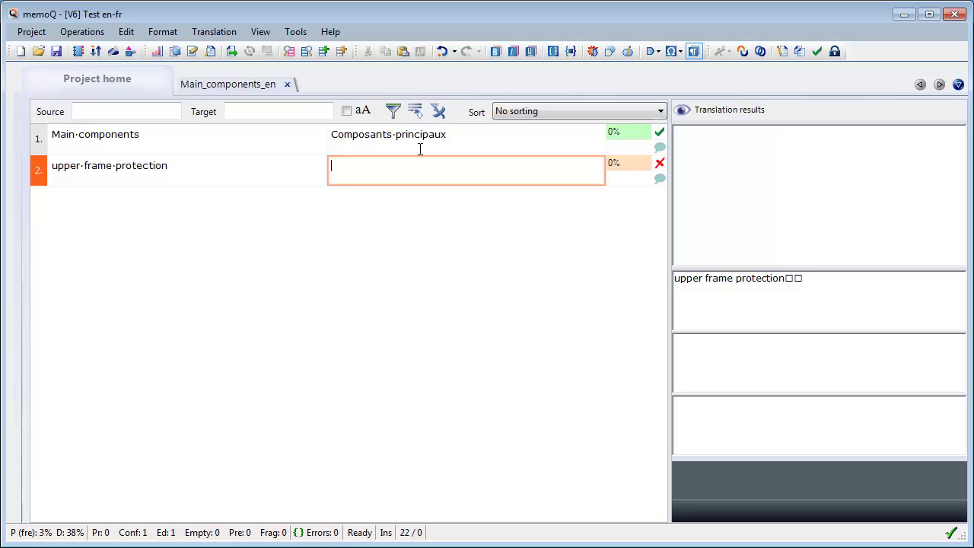
text(protection supérieure du châssis)
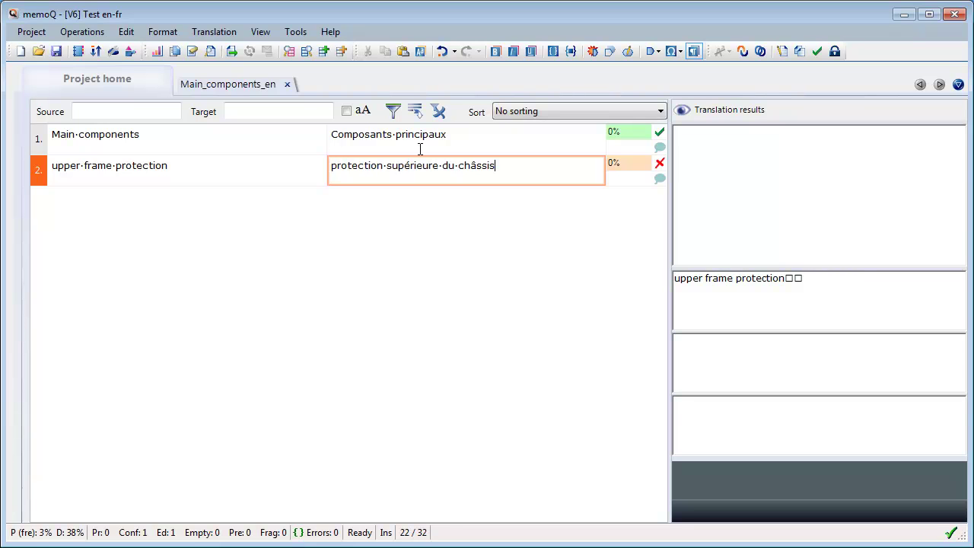
key(ctrl+Return)
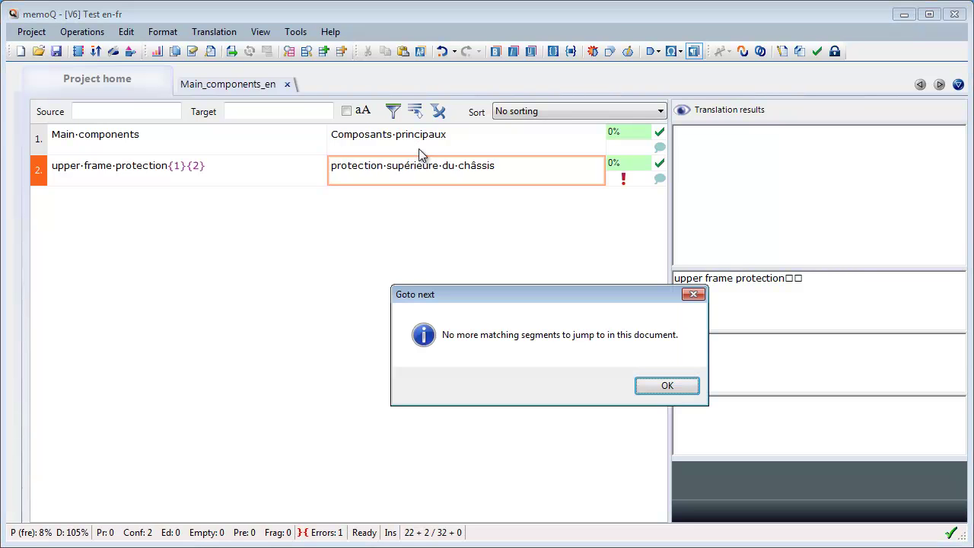
click(664, 386)
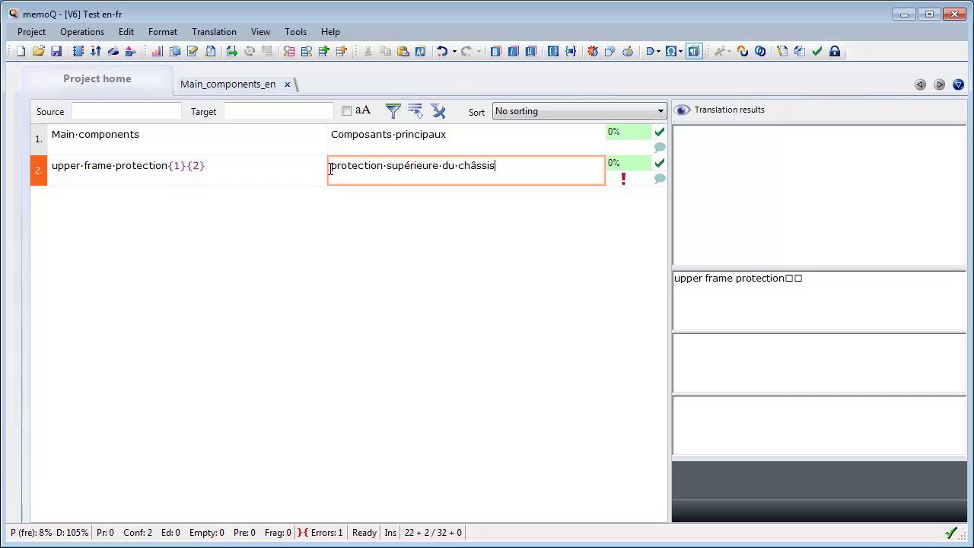
key(F9)
key(F9)
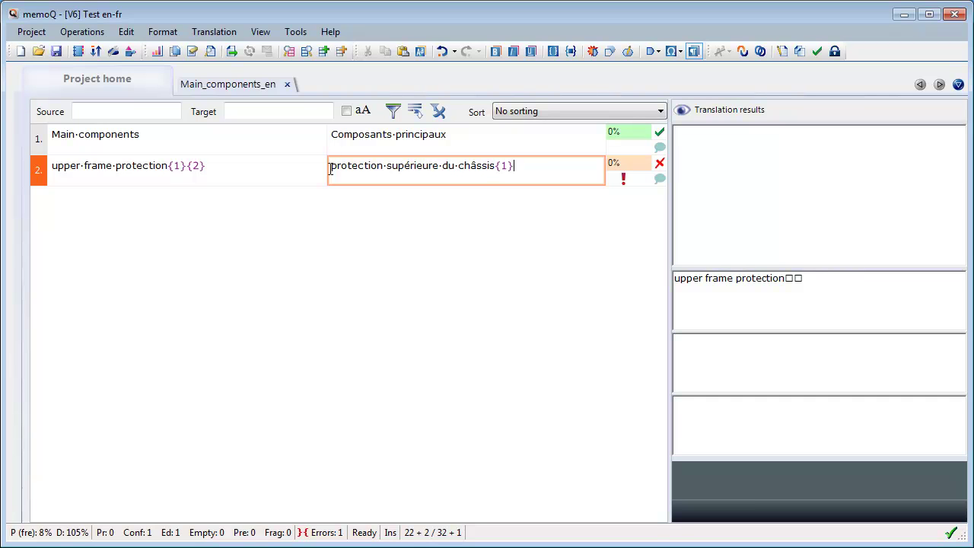
key(ctrl+Return)
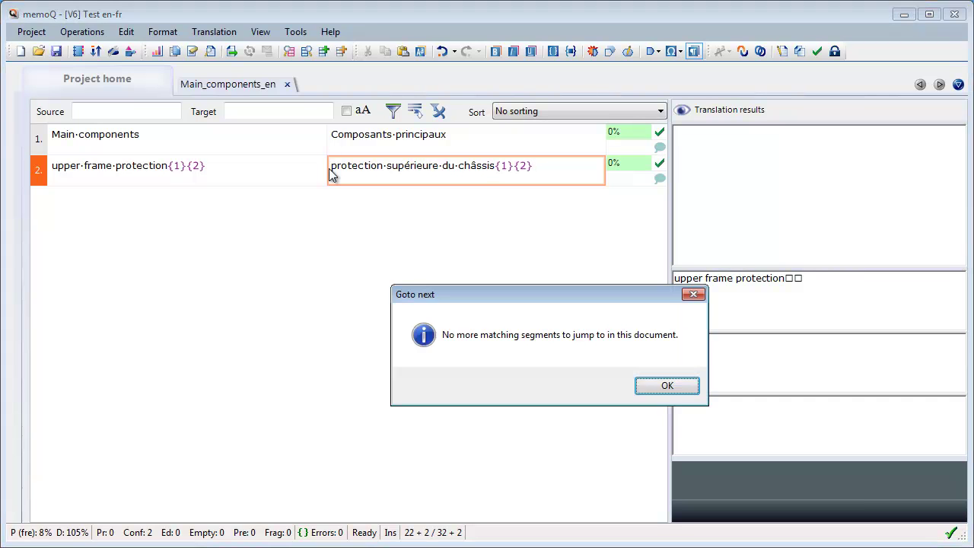
key(Return)
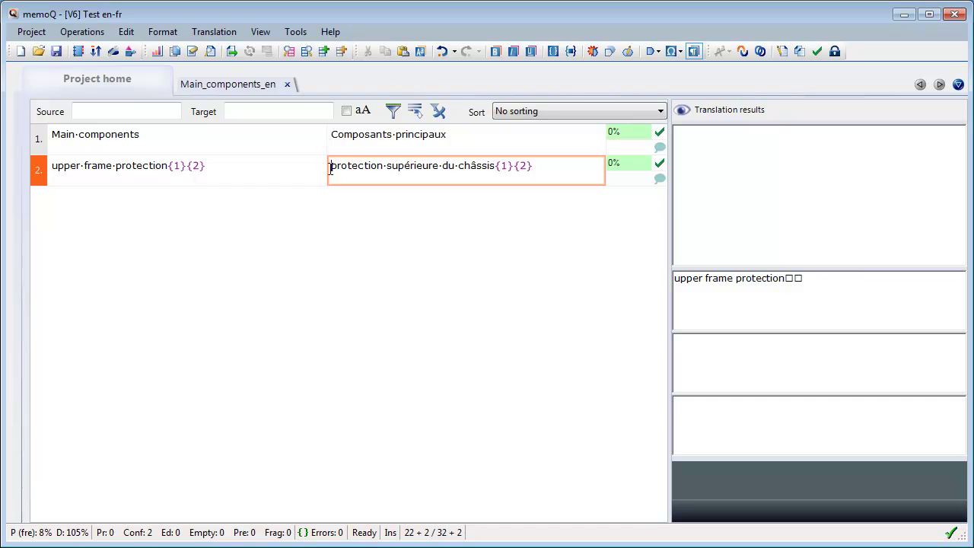
Export the translated document as Main_components_fr.pptx from the project's Translations list
click(125, 82)
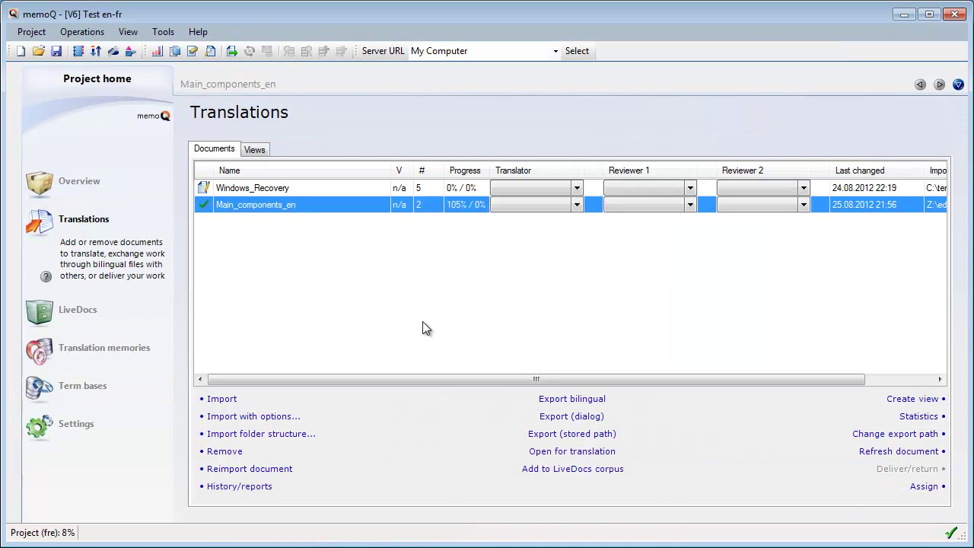
click(572, 417)
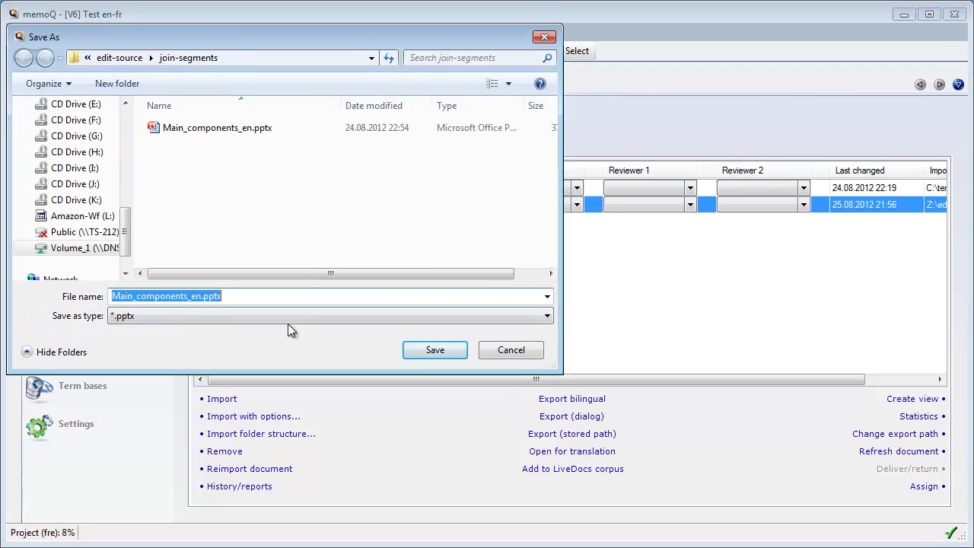
key(Return)
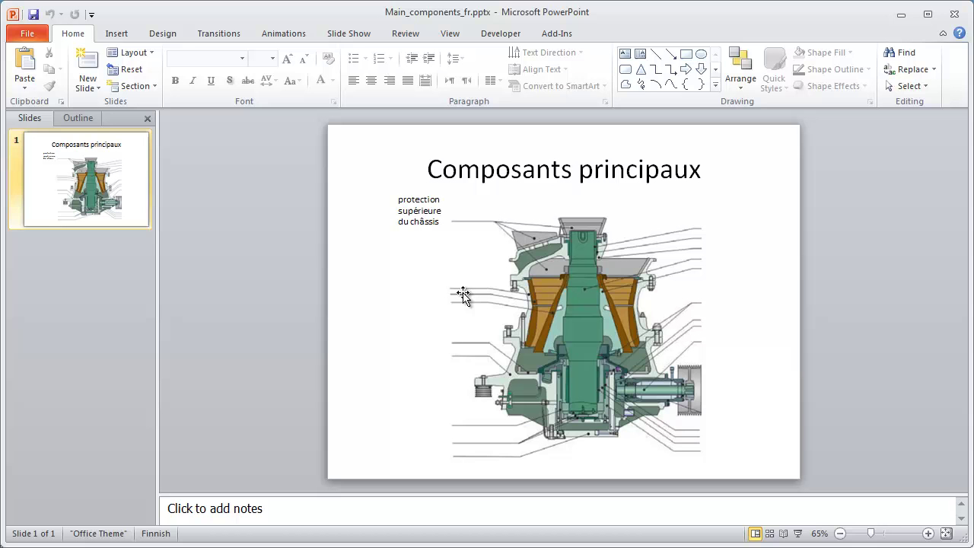
Delete the empty line under 'du châssis' in the French legend text box
click(419, 211)
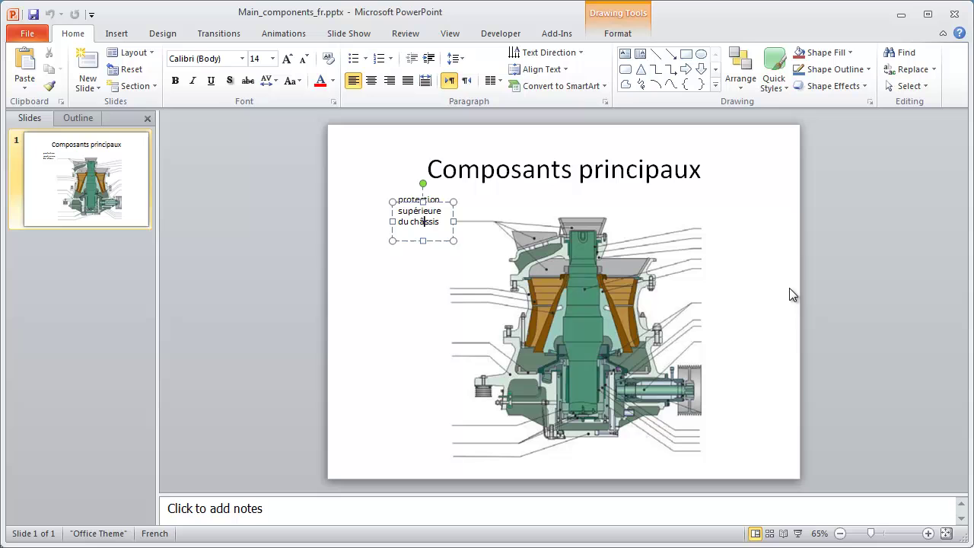
key(Down)
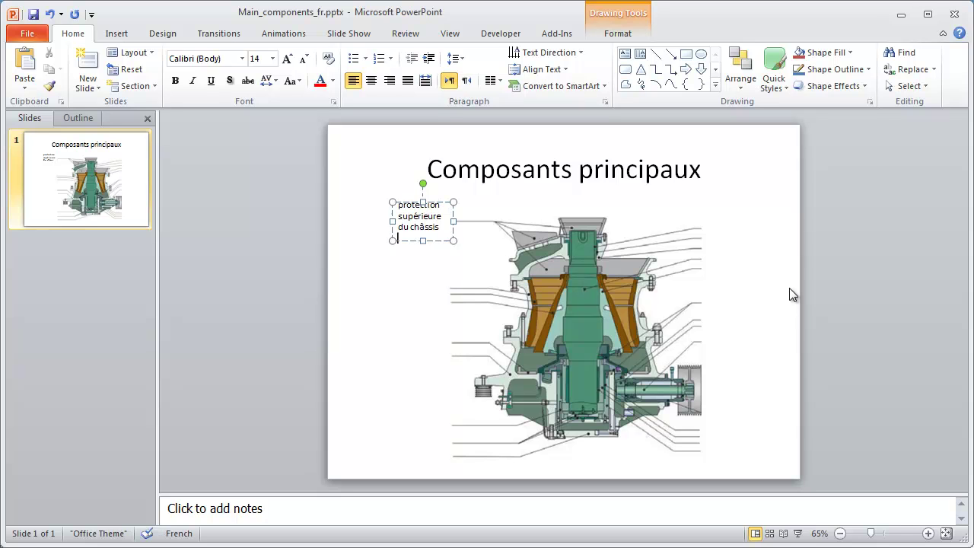
key(BackSpace)
click(412, 311)
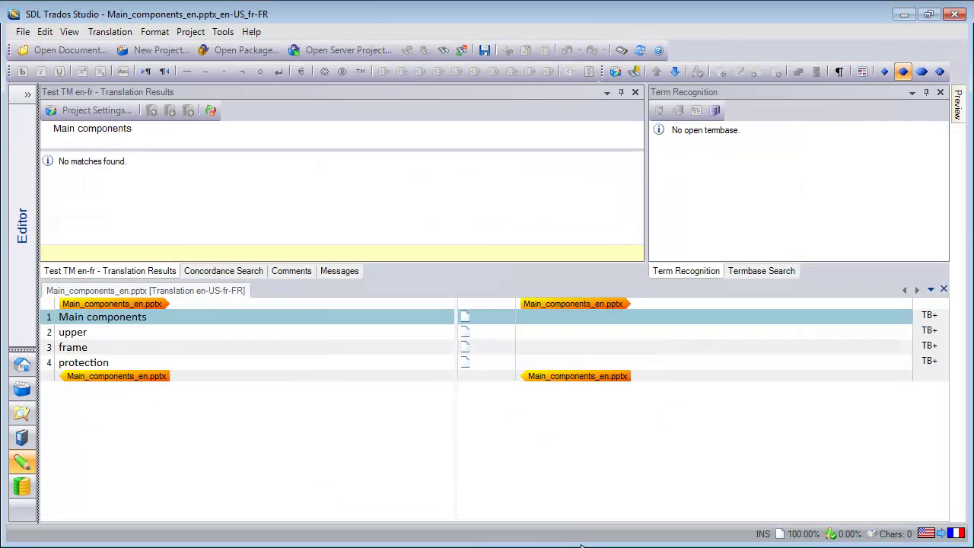
Try to edit the source word 'upper' in segment 2 of the editor
click(105, 333)
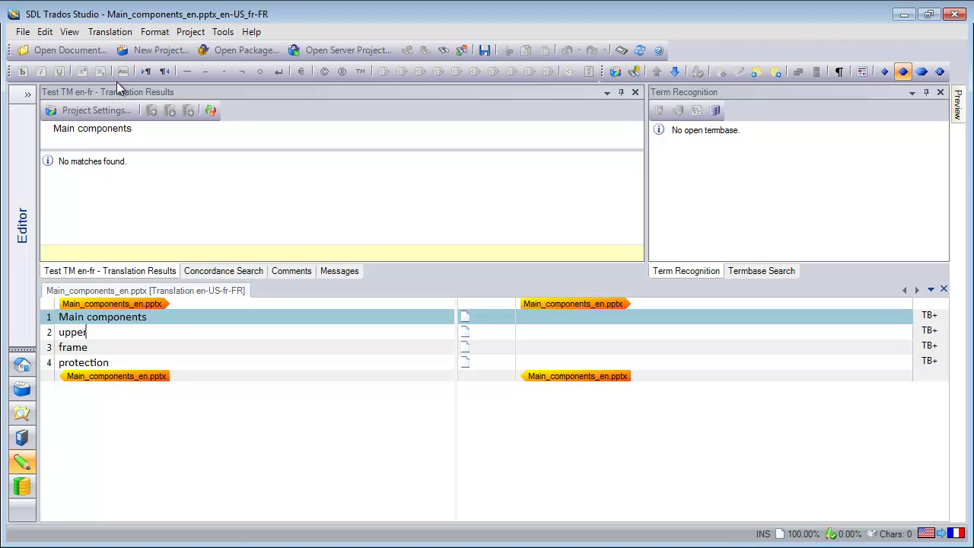
Enable Allow source editing in the project settings
click(71, 109)
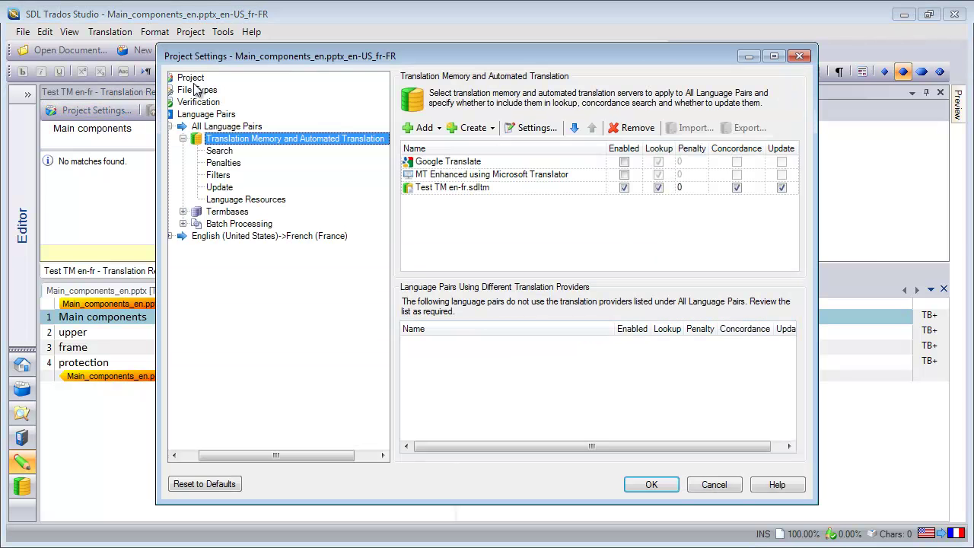
click(195, 82)
click(453, 171)
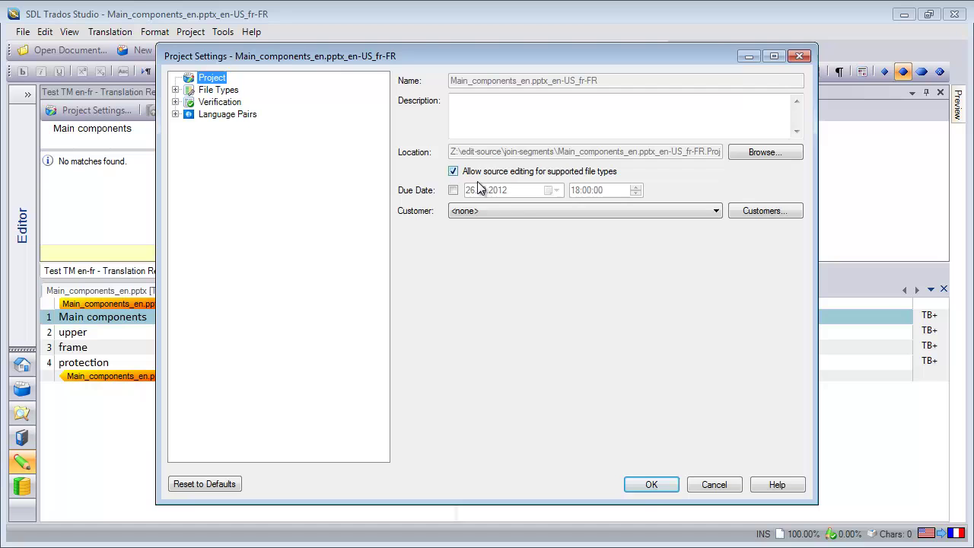
click(650, 488)
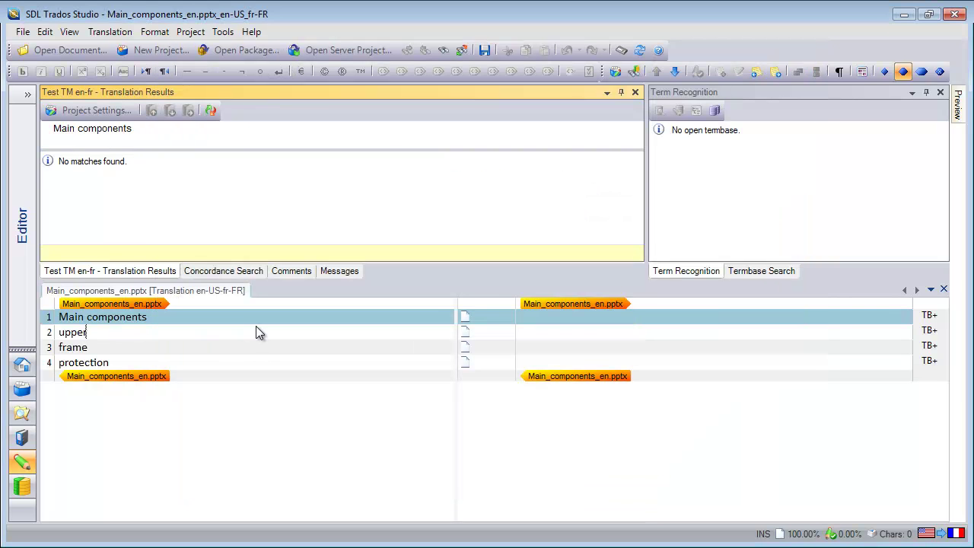
Extend segment 2's source to read 'upper frame protection'
click(257, 328)
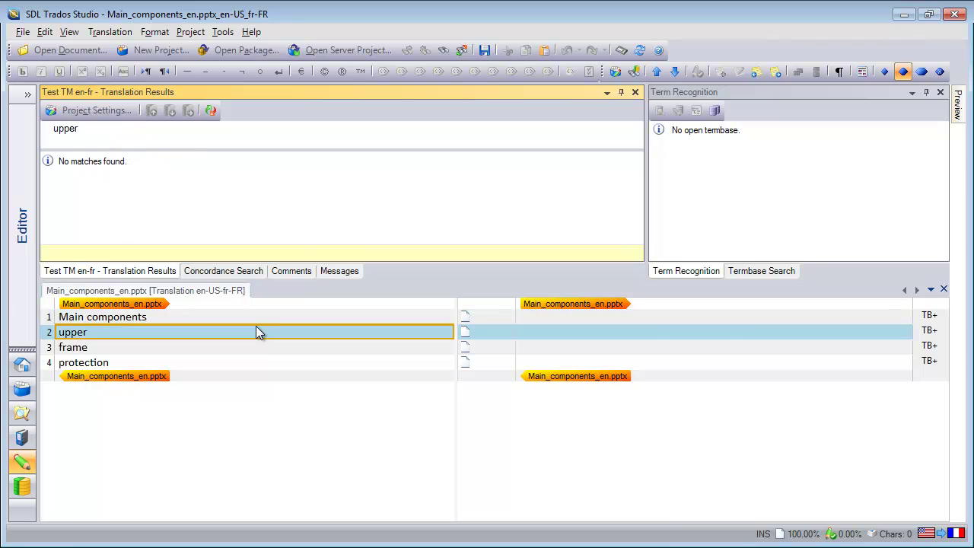
text(frame protection)
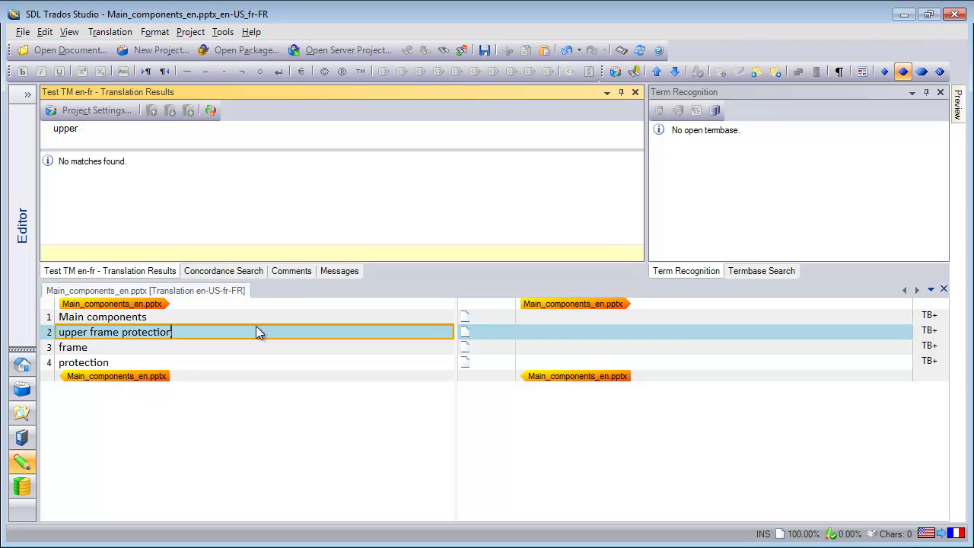
Clear the words frame and protection from segments 3 and 4, leaving just periods
click(128, 353)
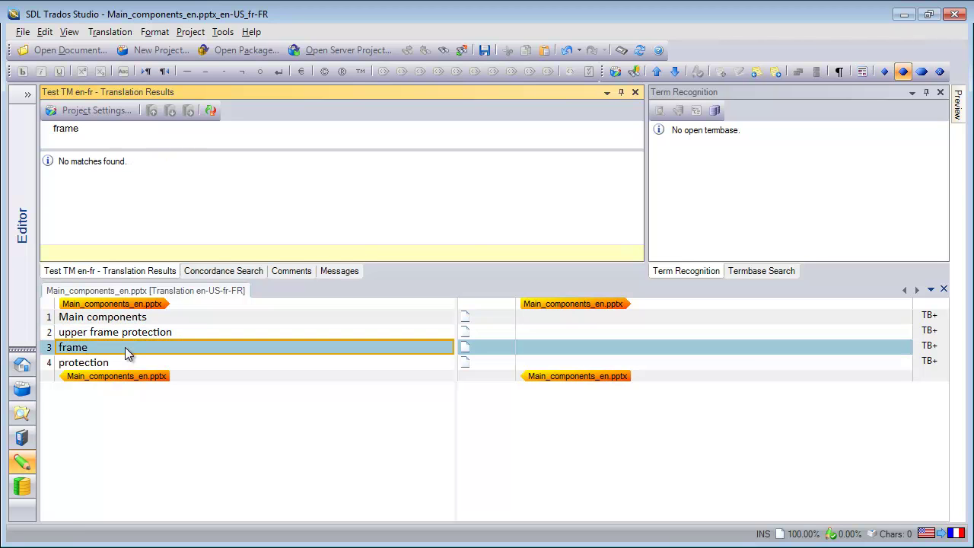
key(BackSpace)
key(BackSpace)
key(BackSpace)
key(BackSpace)
key(BackSpace)
click(115, 363)
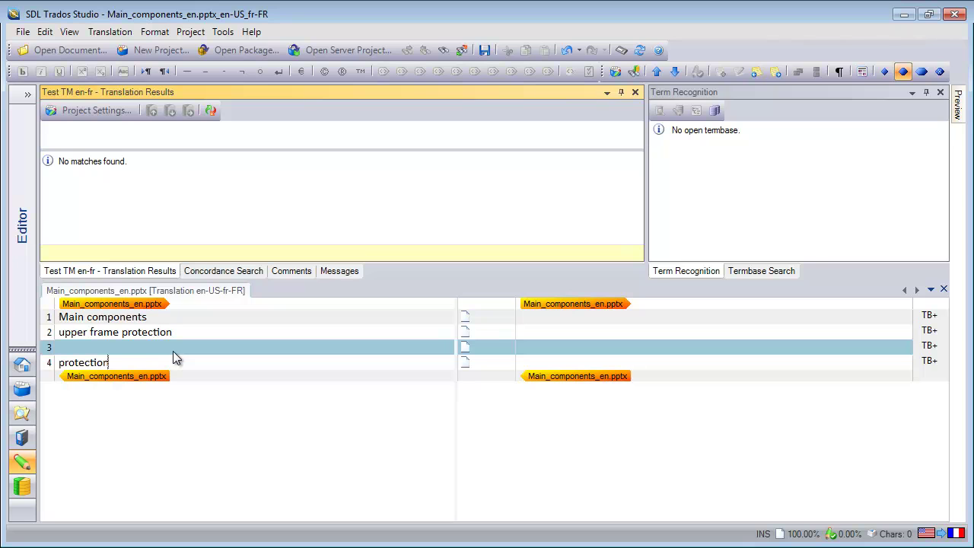
key(BackSpace)
key(BackSpace)
key(BackSpace)
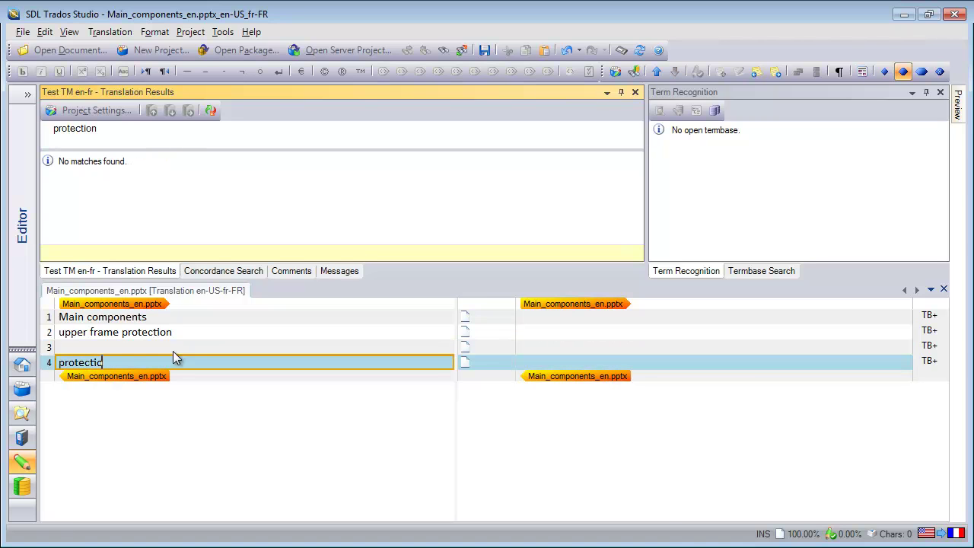
key(ctrl+BackSpace)
click(178, 346)
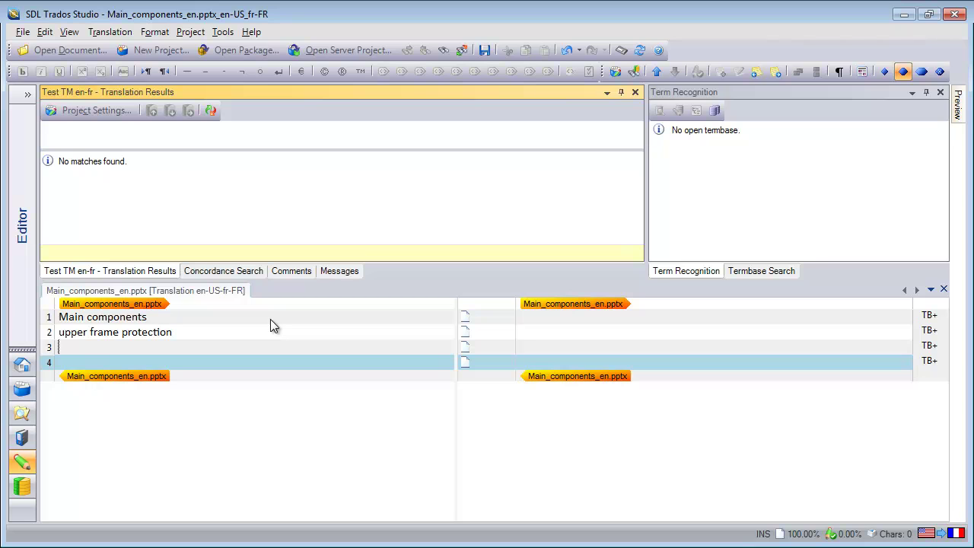
key(Up)
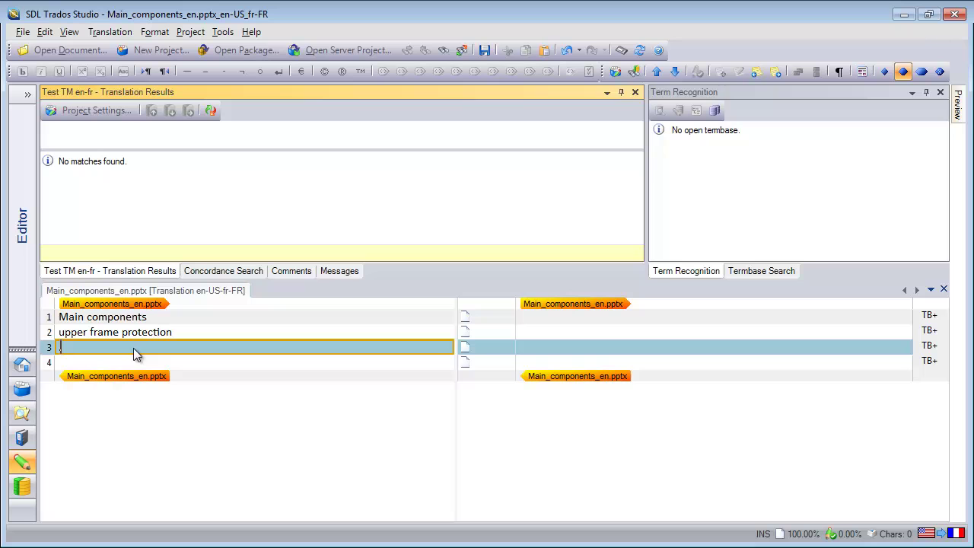
click(74, 365)
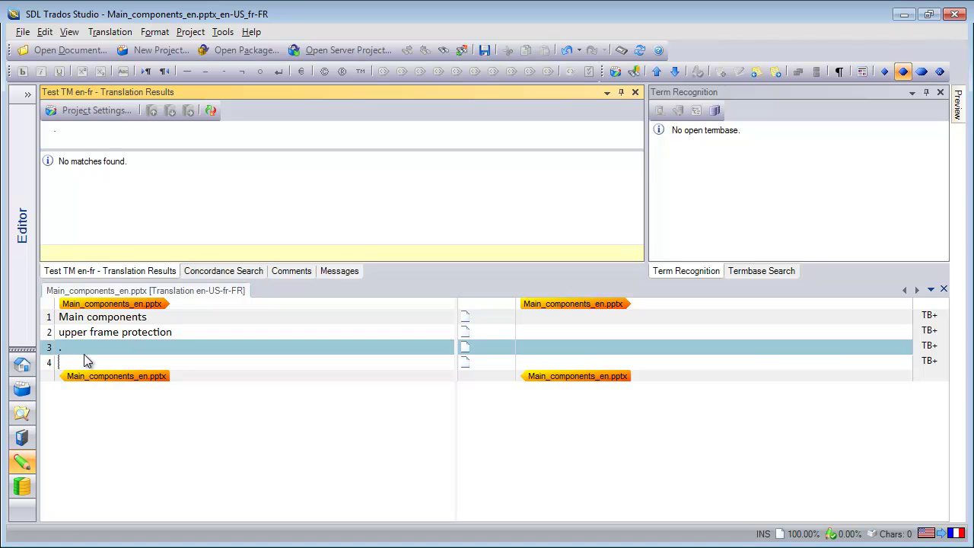
click(86, 361)
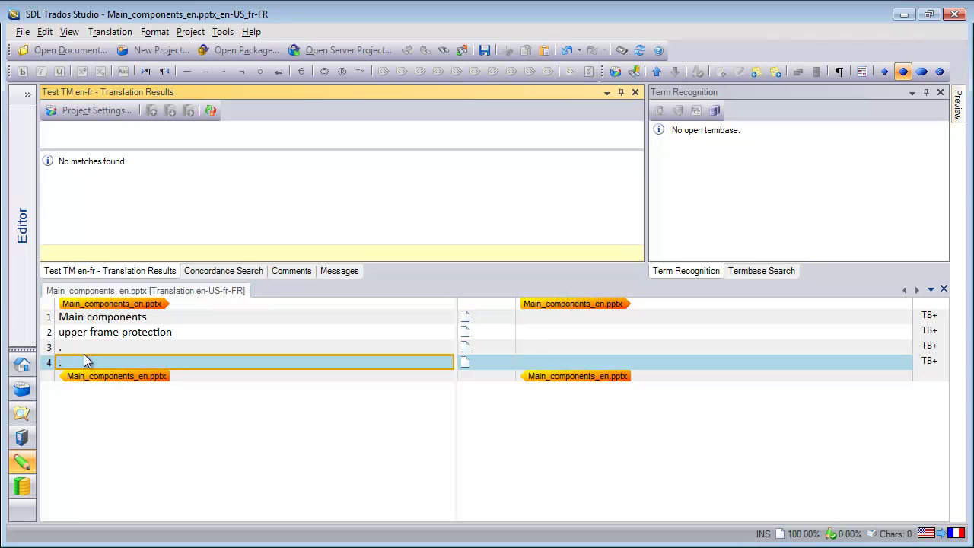
Translate and confirm 'Composants principaux' and 'protection supérieure du châssis' in segments 1 and 2
click(534, 320)
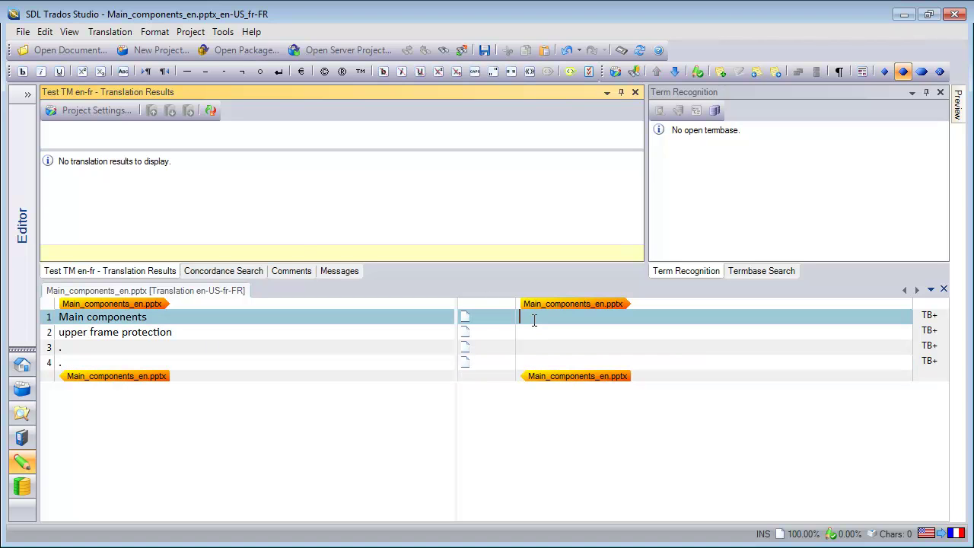
text(Composants principaux)
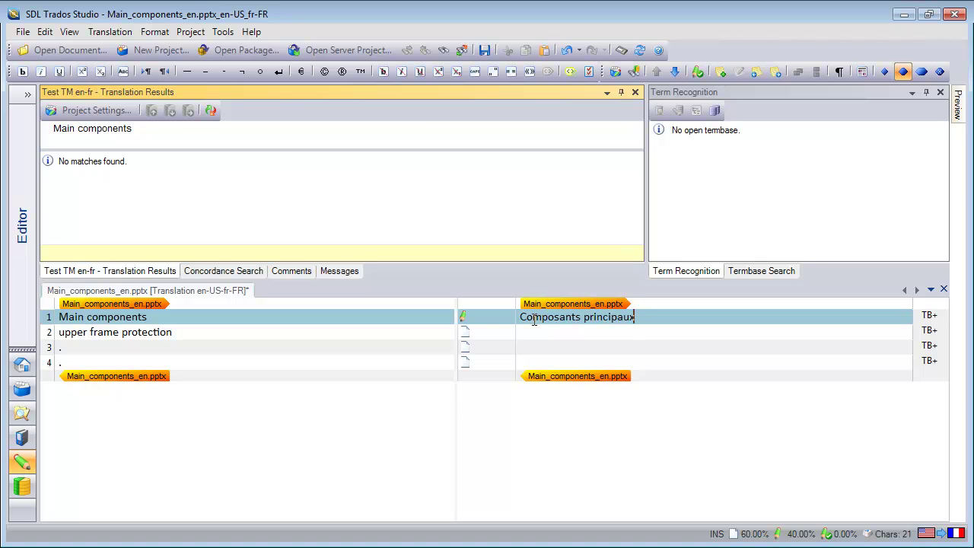
key(ctrl+Return)
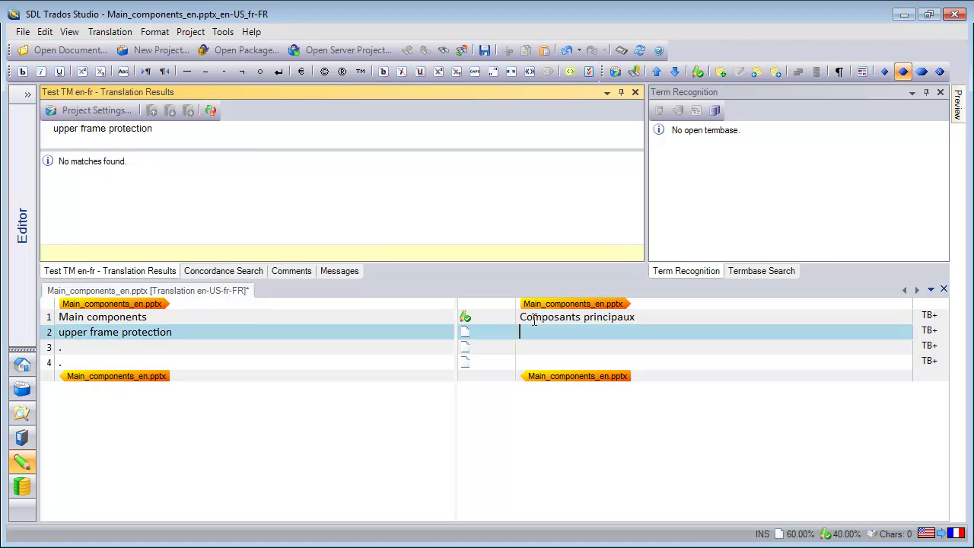
text(protection supérieure du châssis)
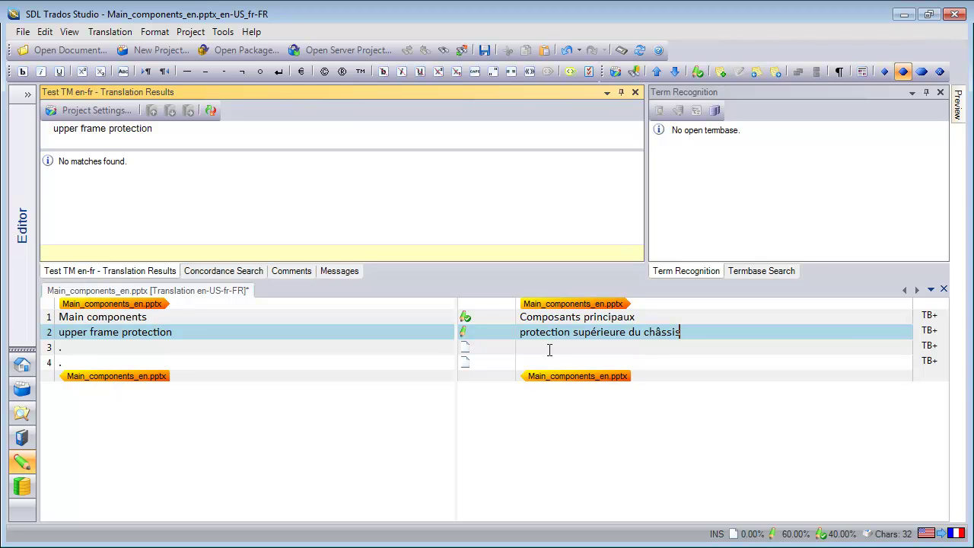
key(ctrl+Return)
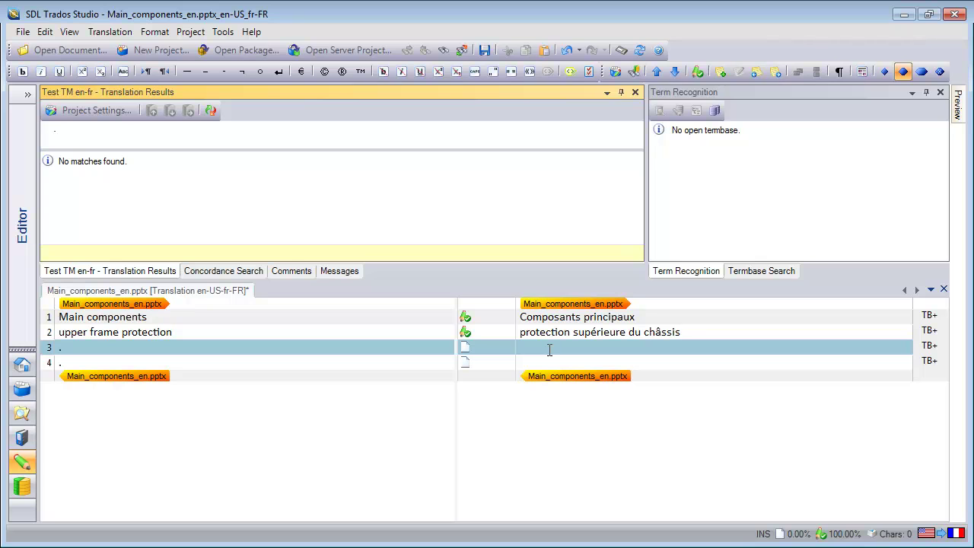
Save the target presentation as Main_components_fr_studio.pptx
click(23, 31)
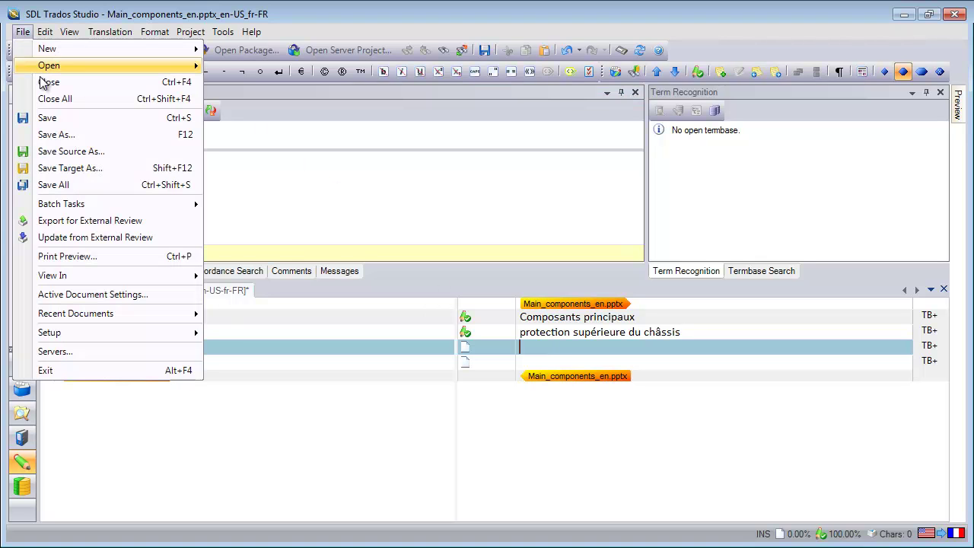
click(70, 167)
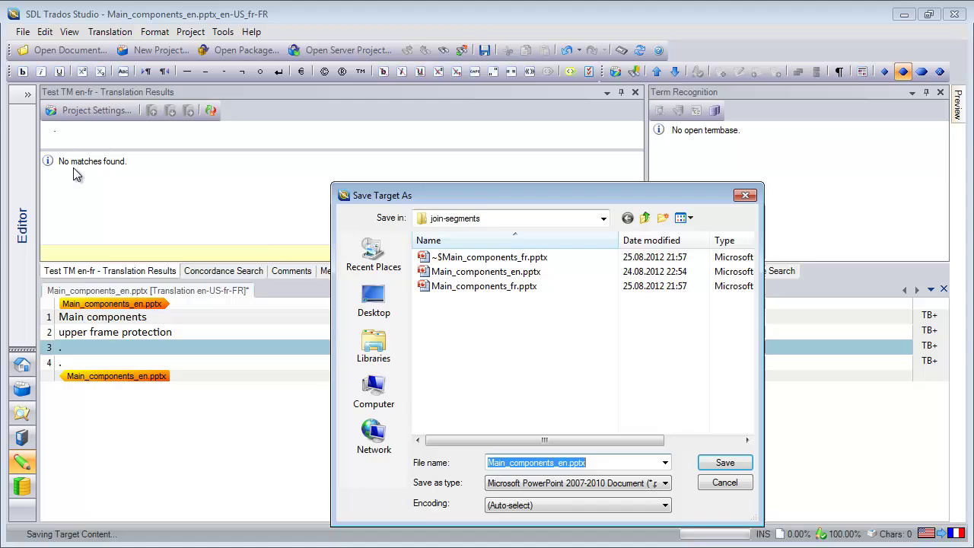
click(725, 462)
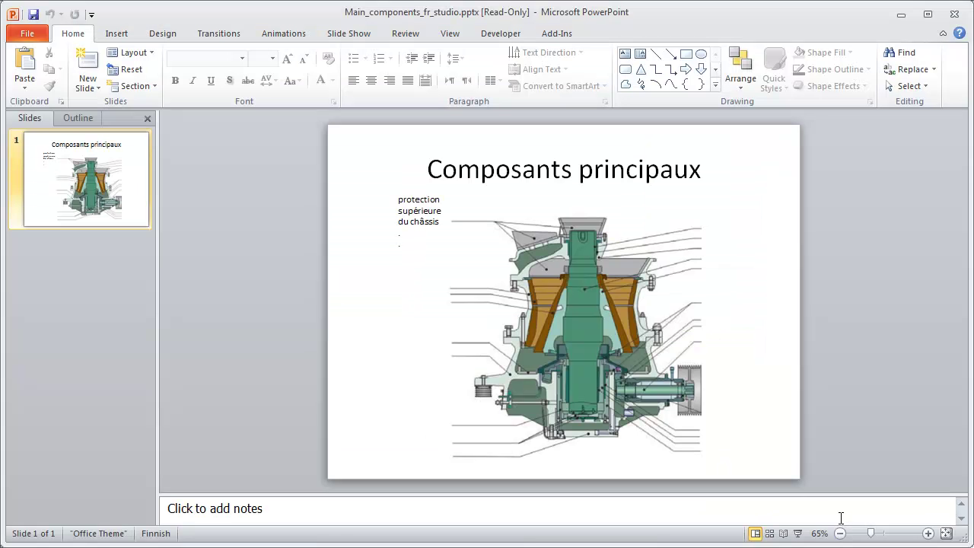
Delete the leftover empty line under 'du châssis' in the legend text box
click(418, 210)
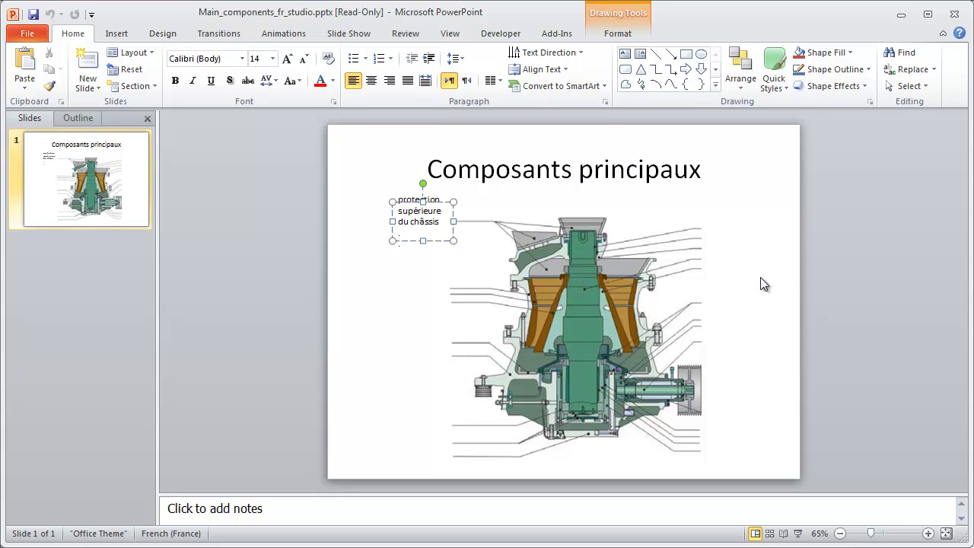
key(Return)
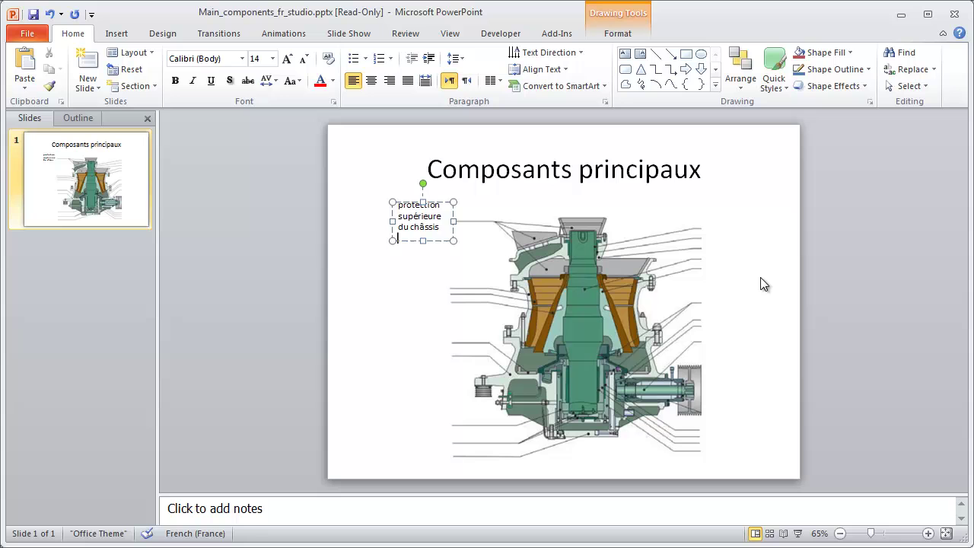
key(BackSpace)
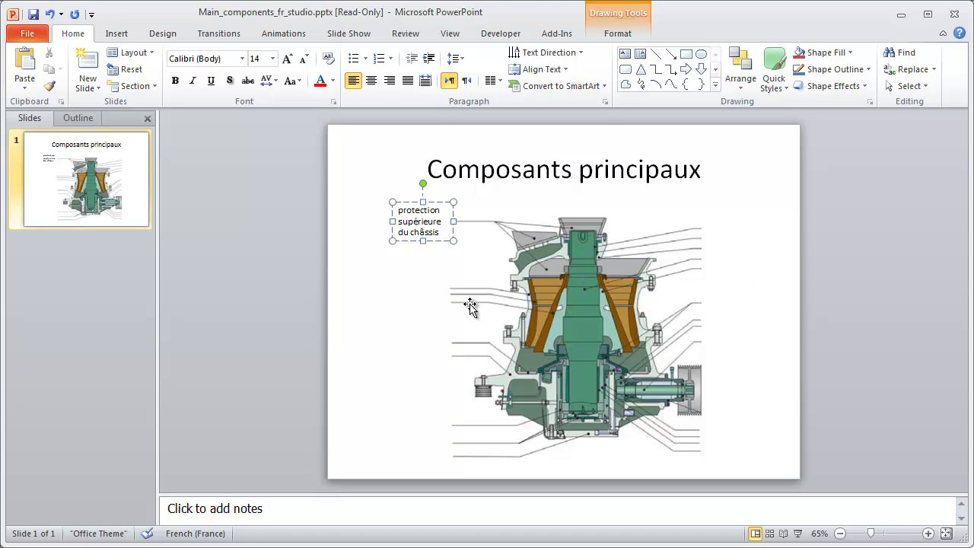
click(418, 292)
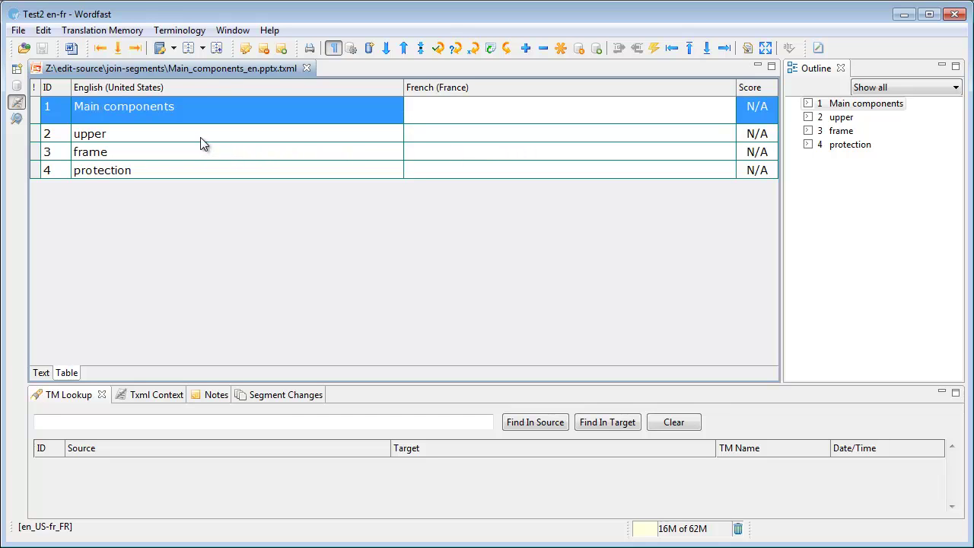
Extend segment 2's English source from 'upper' to 'upper frame protection' with Edit Source
click(120, 138)
double_click(121, 133)
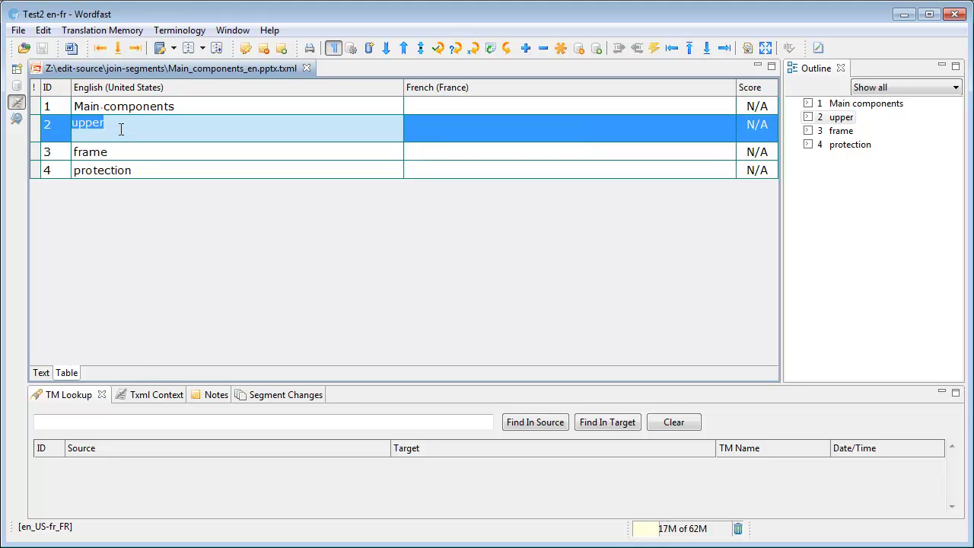
right_click(119, 128)
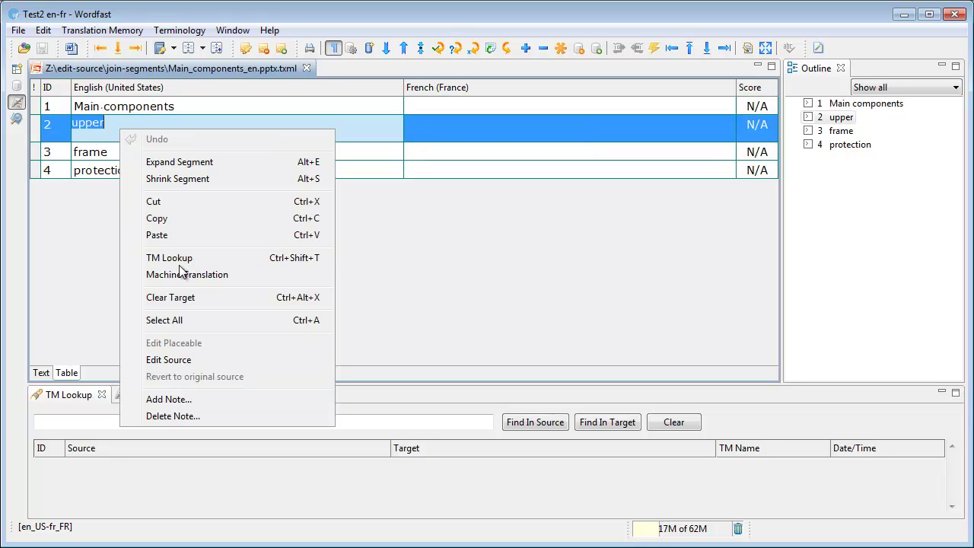
click(176, 359)
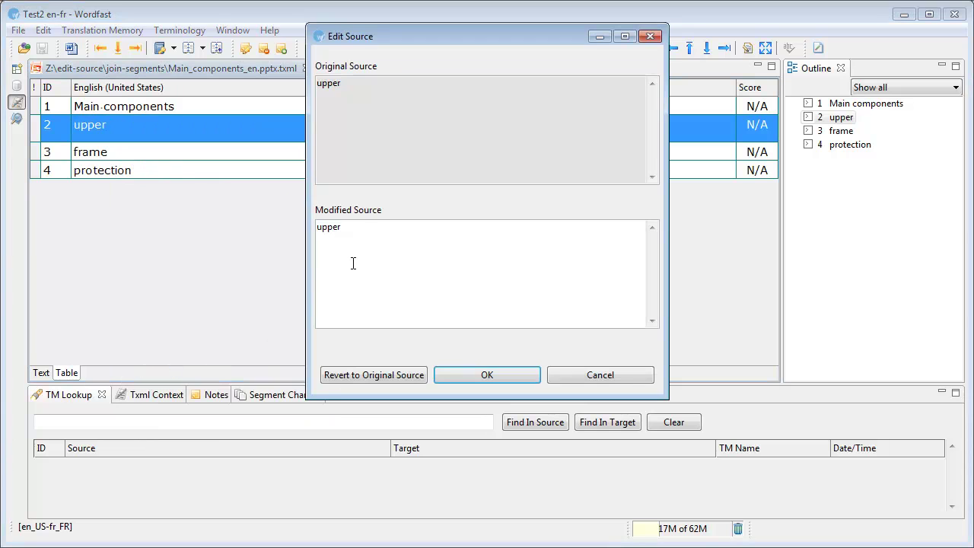
click(363, 227)
text(frame)
key(ctrl+v)
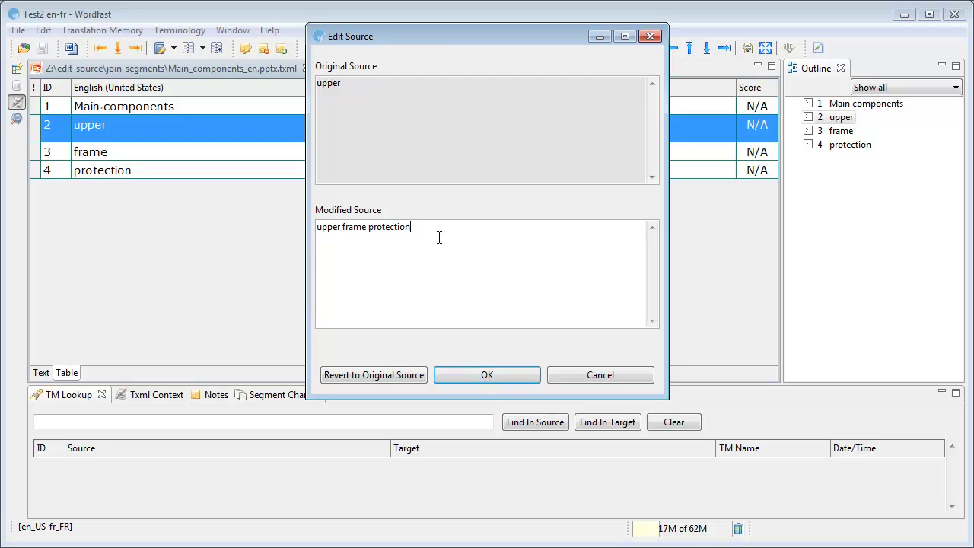
click(494, 378)
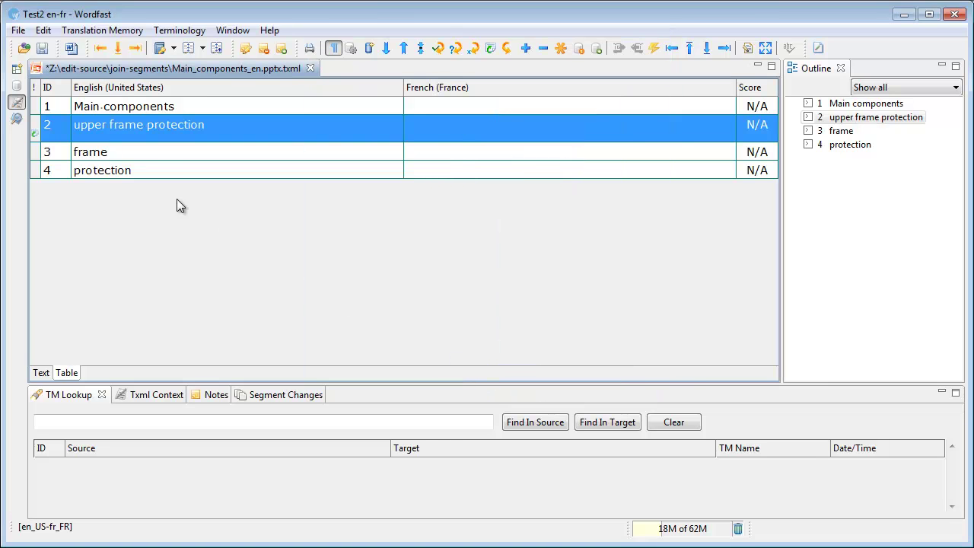
Replace segment 3's source 'frame' with a single period
double_click(131, 156)
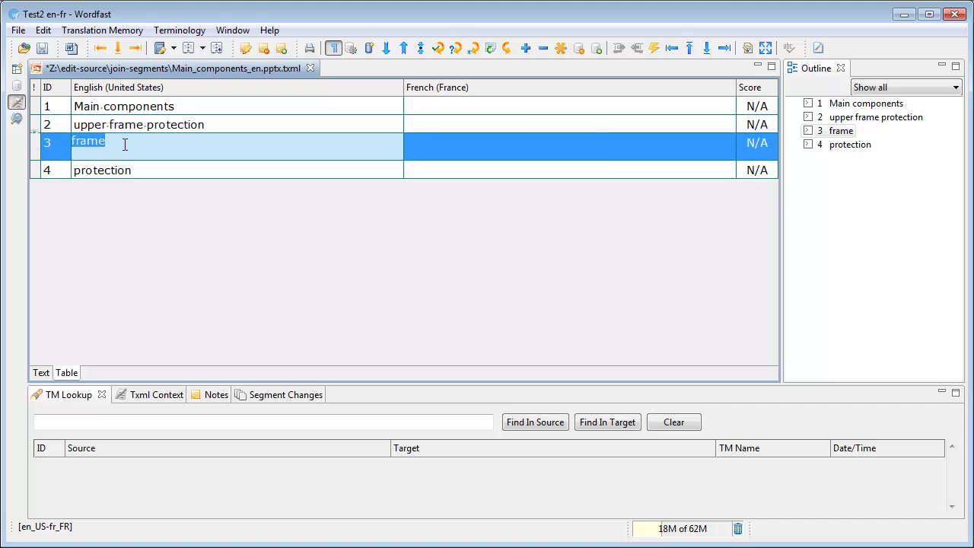
right_click(122, 144)
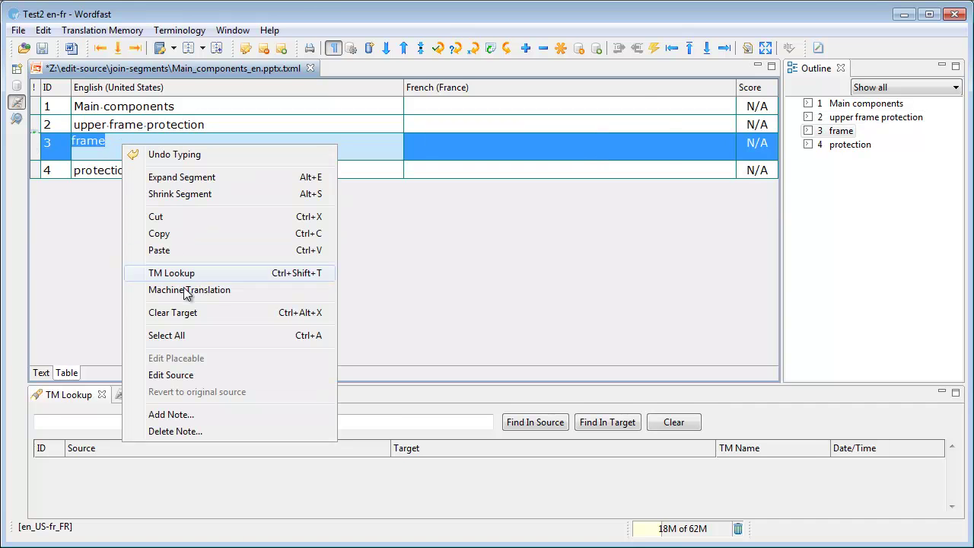
click(184, 375)
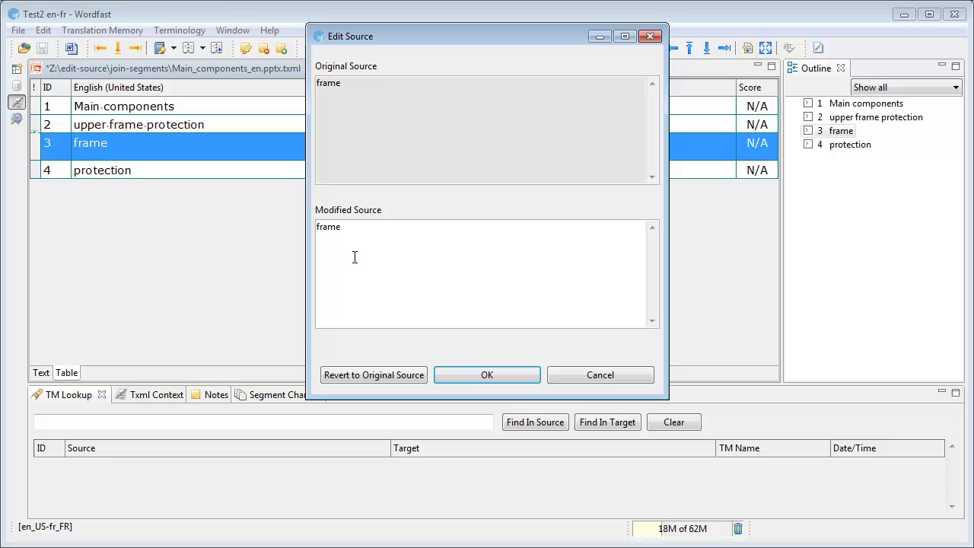
drag(372, 233, 300, 231)
key(Delete)
click(485, 377)
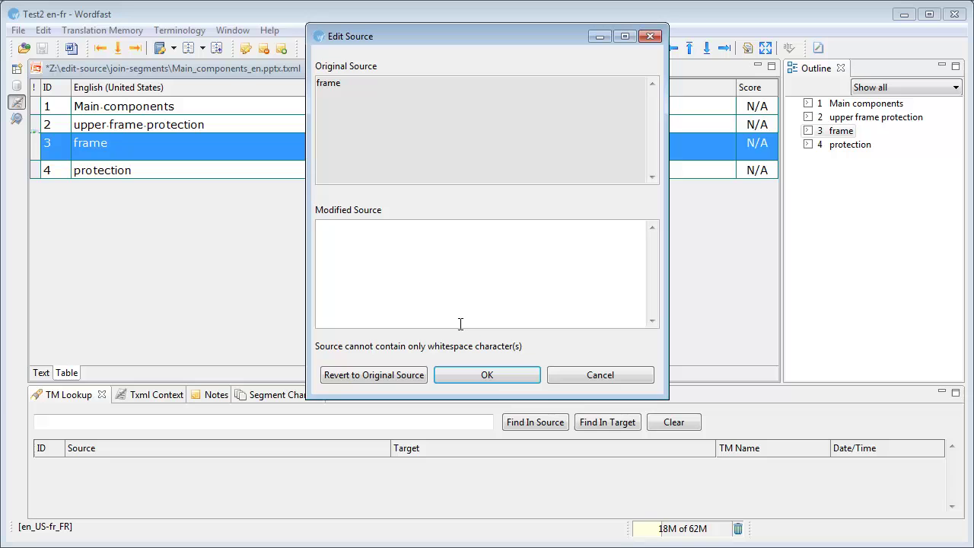
click(488, 376)
Replace segment 4's source 'protection' with a single period
click(139, 172)
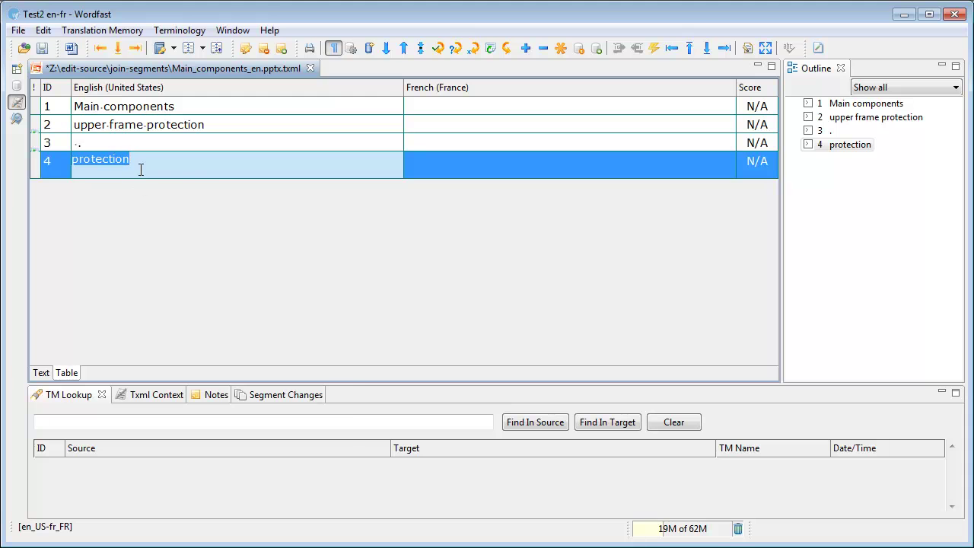
right_click(141, 169)
click(199, 399)
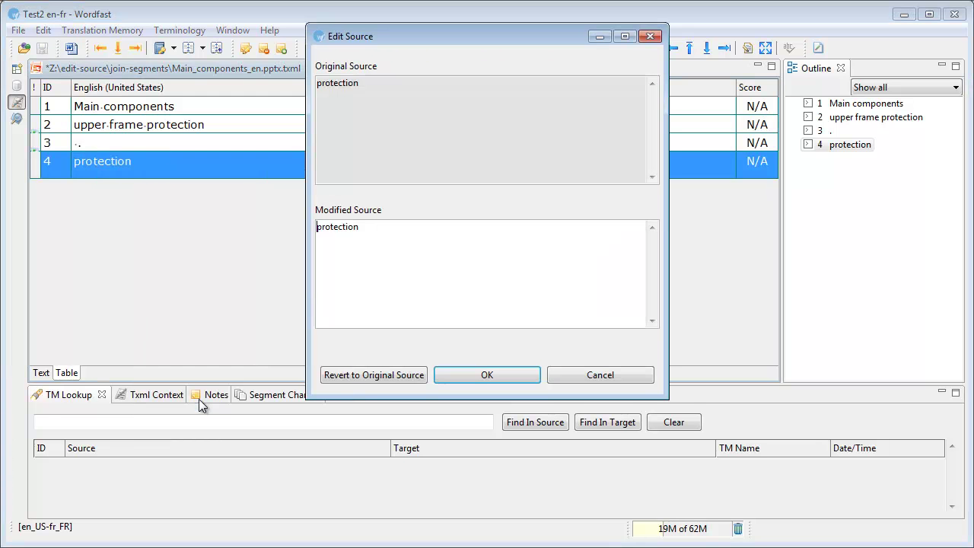
drag(385, 235, 183, 207)
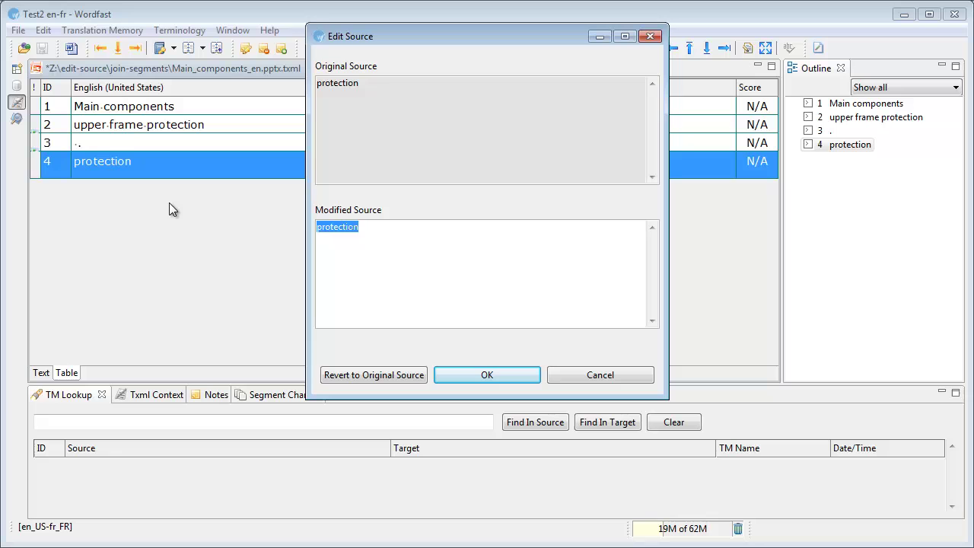
key(Delete)
text(.)
click(488, 376)
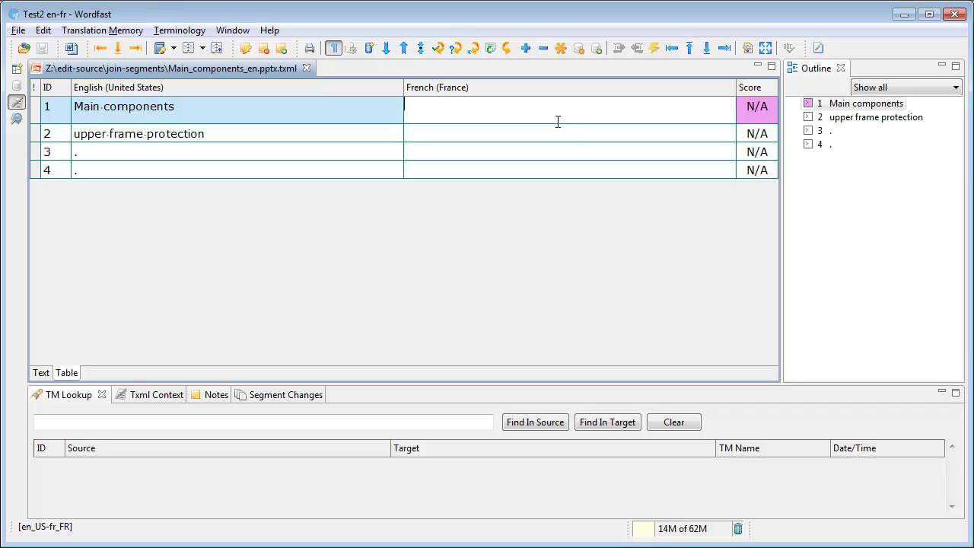
Translate segment 1 as 'Composants principaux' and segment 2 as 'protection supérieure du châssis'
text(Composants principaux)
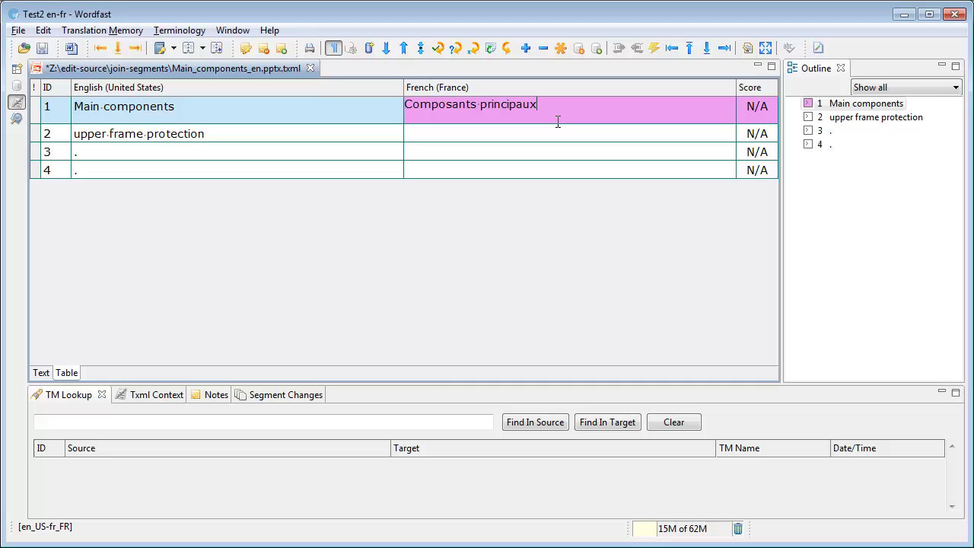
key(alt+Down)
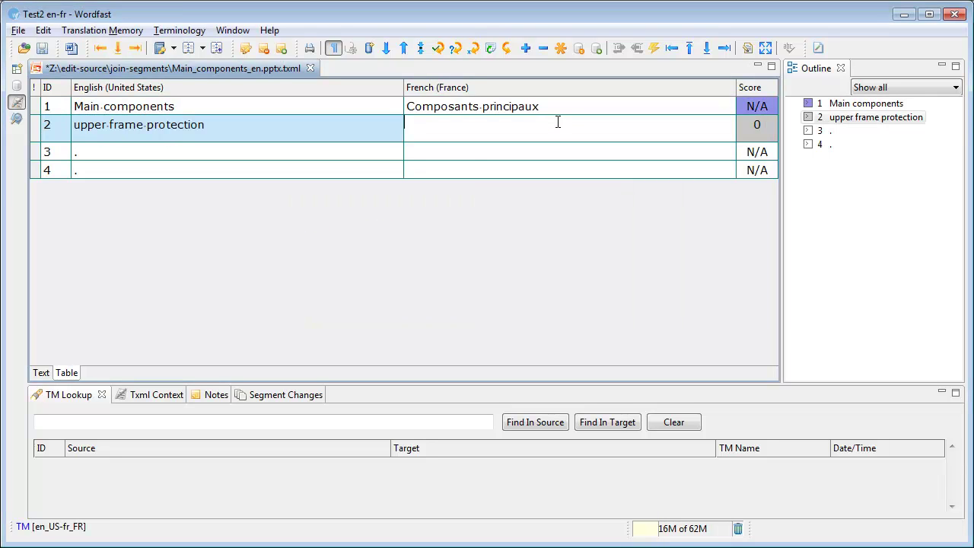
text(protection supérieure du châssis)
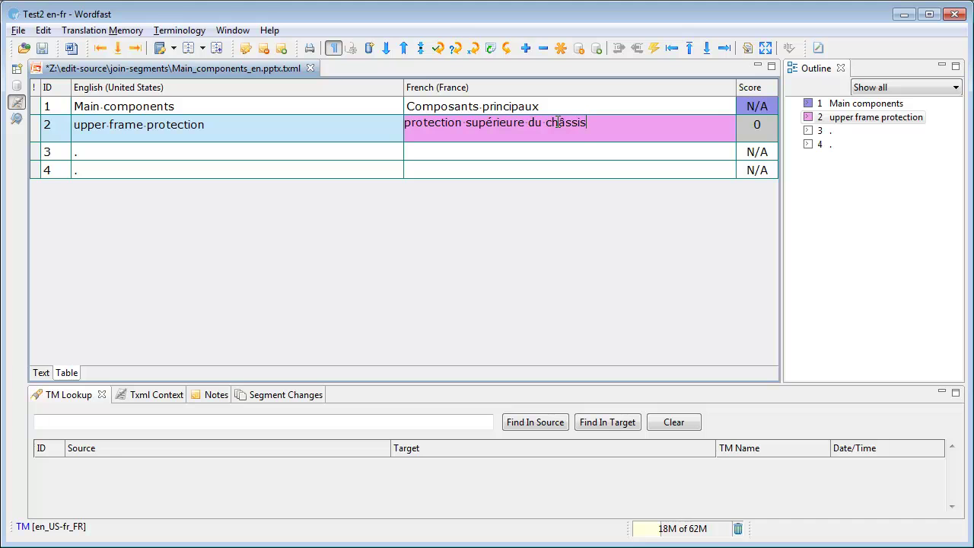
key(alt+Down)
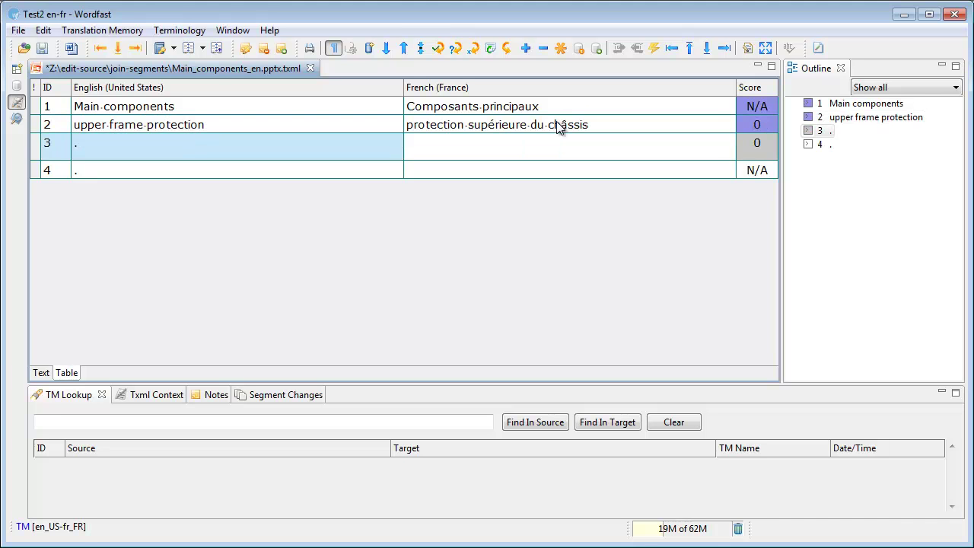
Skip to segment 4 and save the translated file as Main_components_fr_wfp.pptx
key(alt+Down)
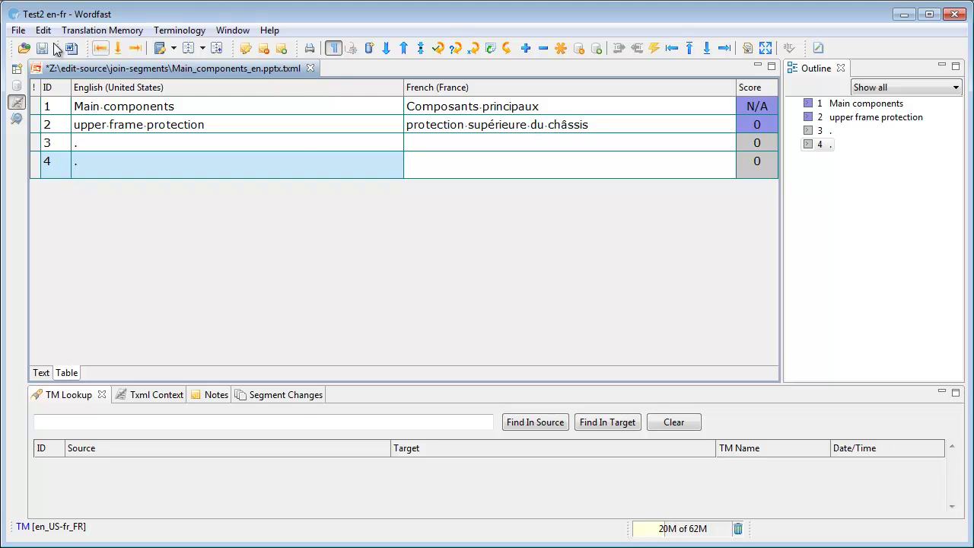
click(19, 31)
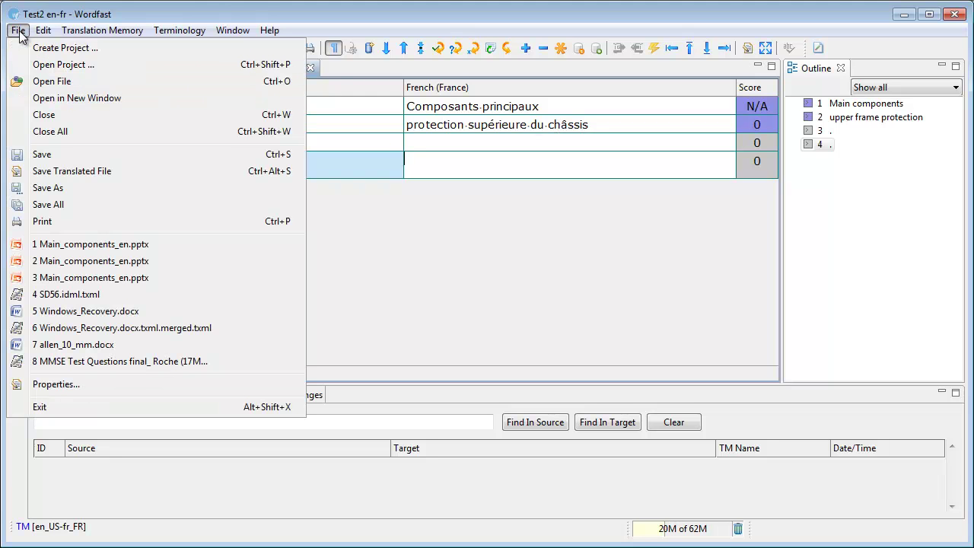
click(76, 172)
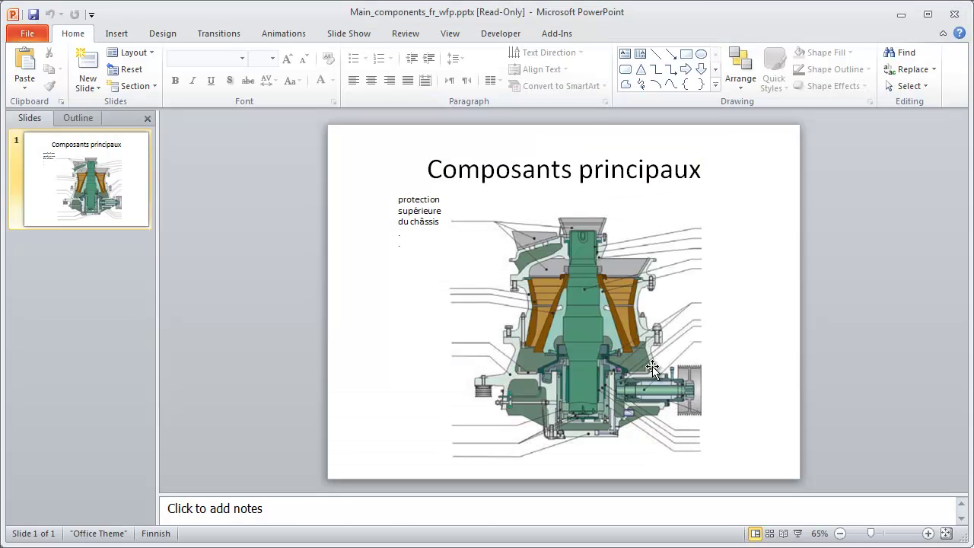
Delete the two leftover dot lines under 'protection supérieure du châssis' in the slide legend
click(412, 215)
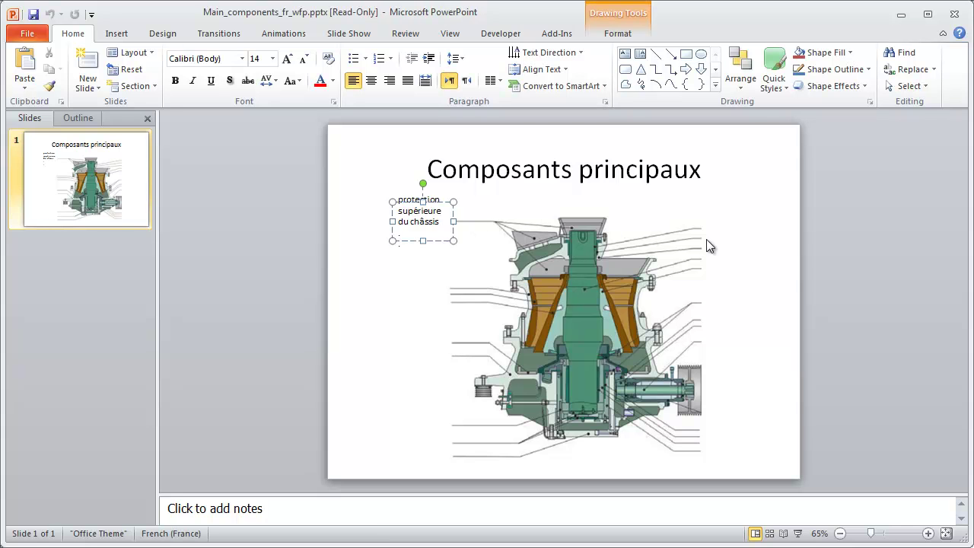
key(Down)
key(Down)
key(BackSpace)
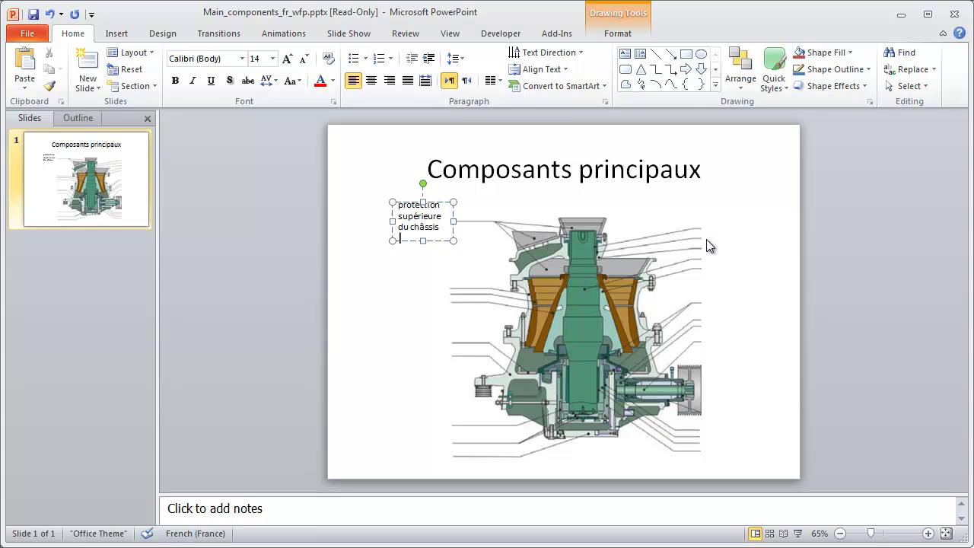
key(BackSpace)
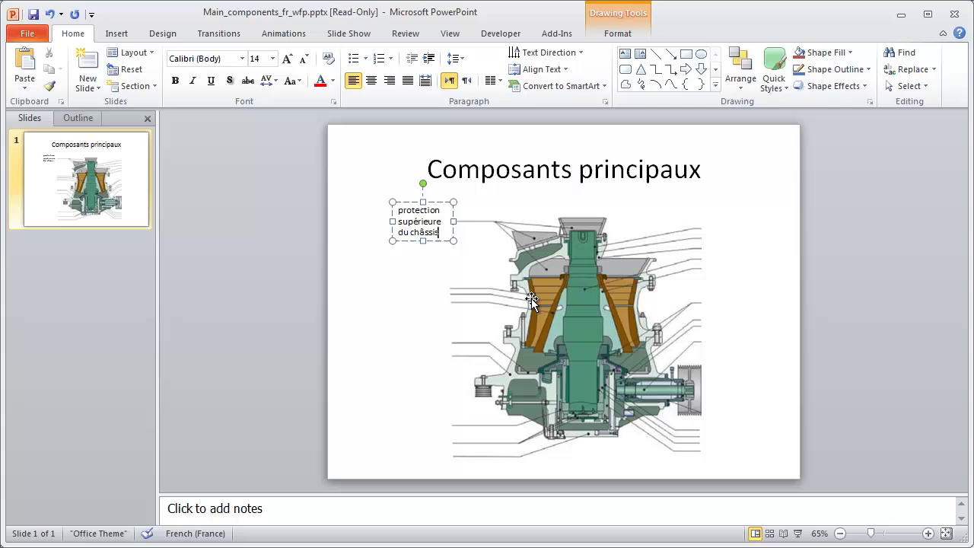
click(383, 296)
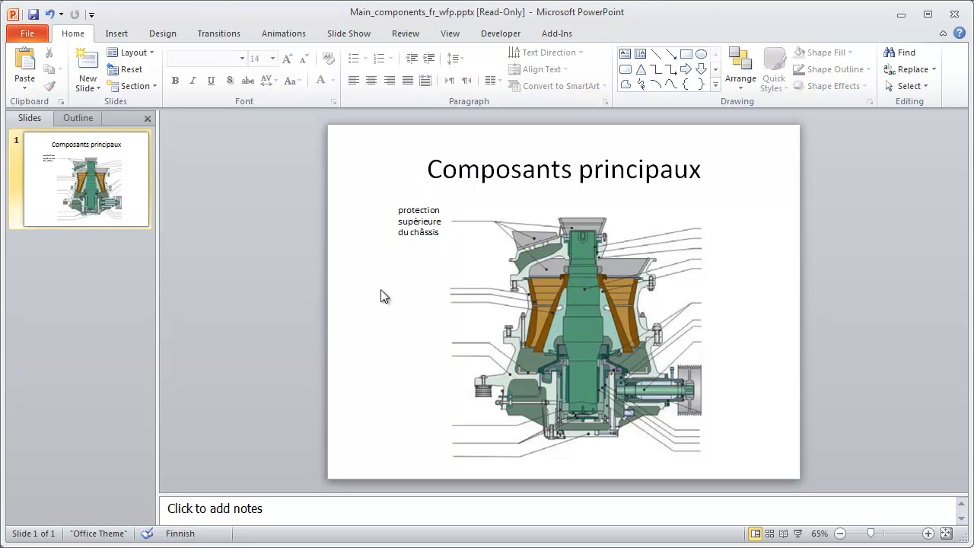